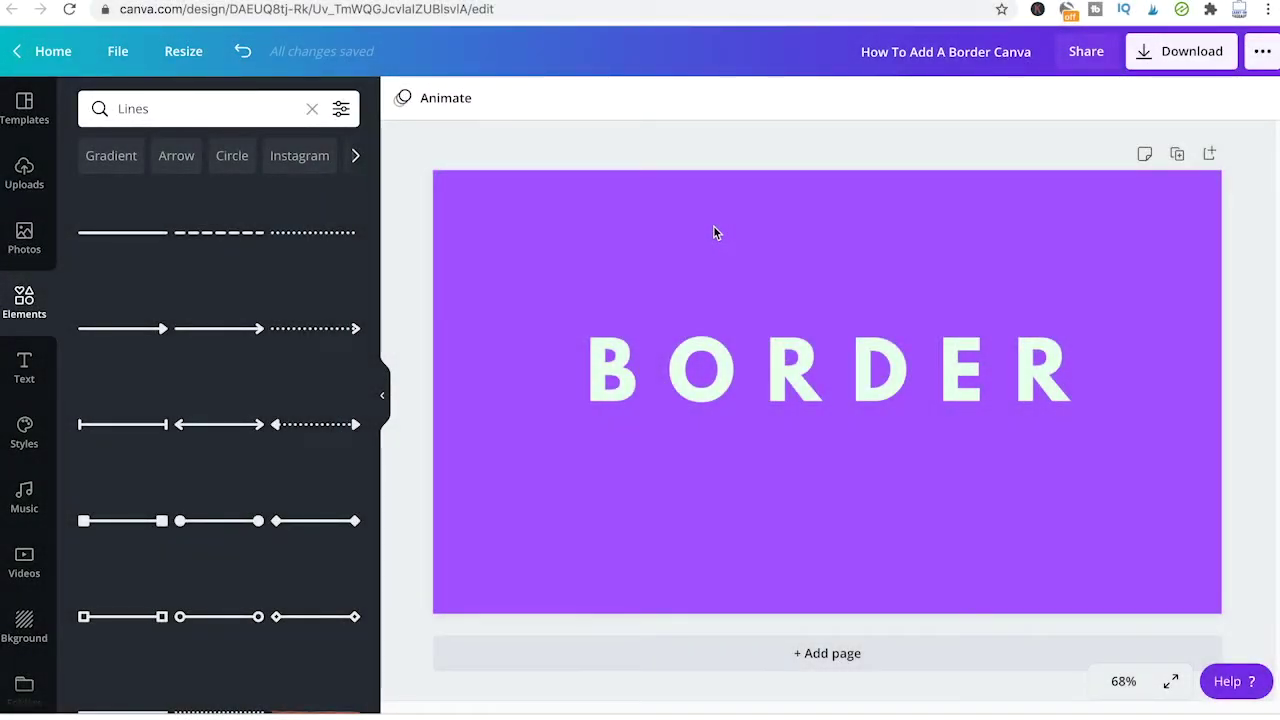
- Search Elements for 'square' and place the dark outlined square on the purple slide
click(495, 289)
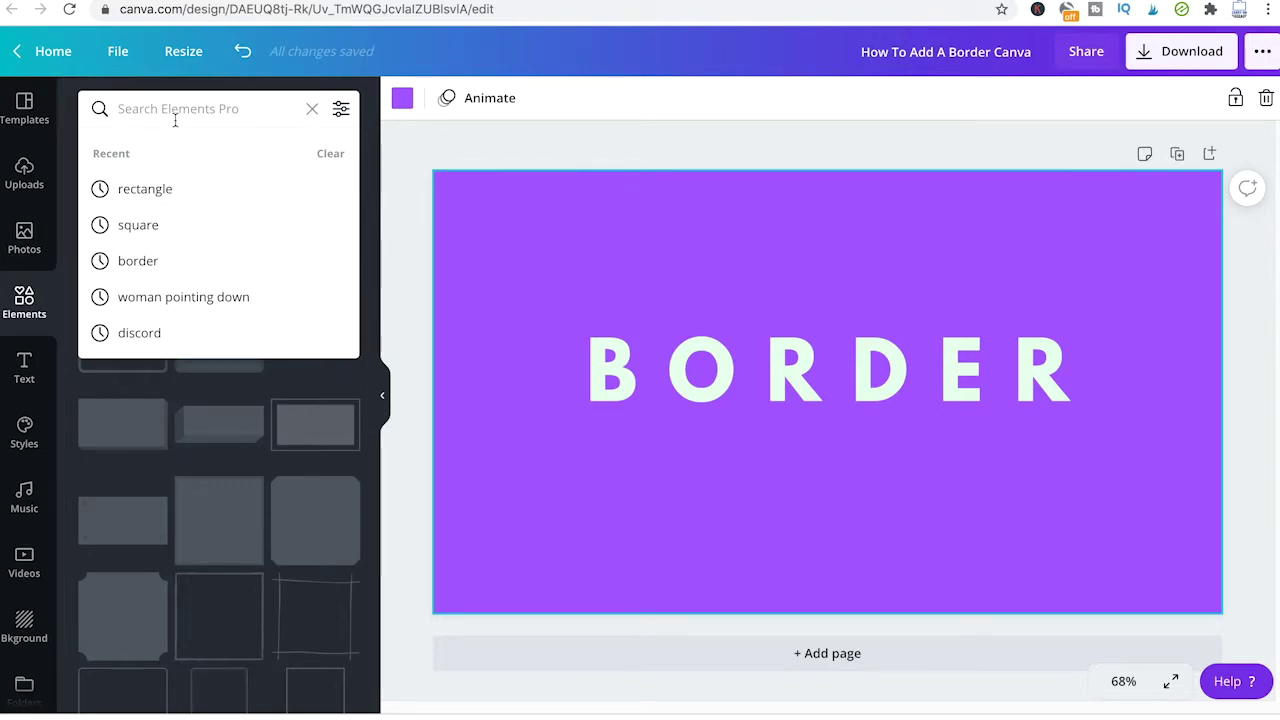
text(square)
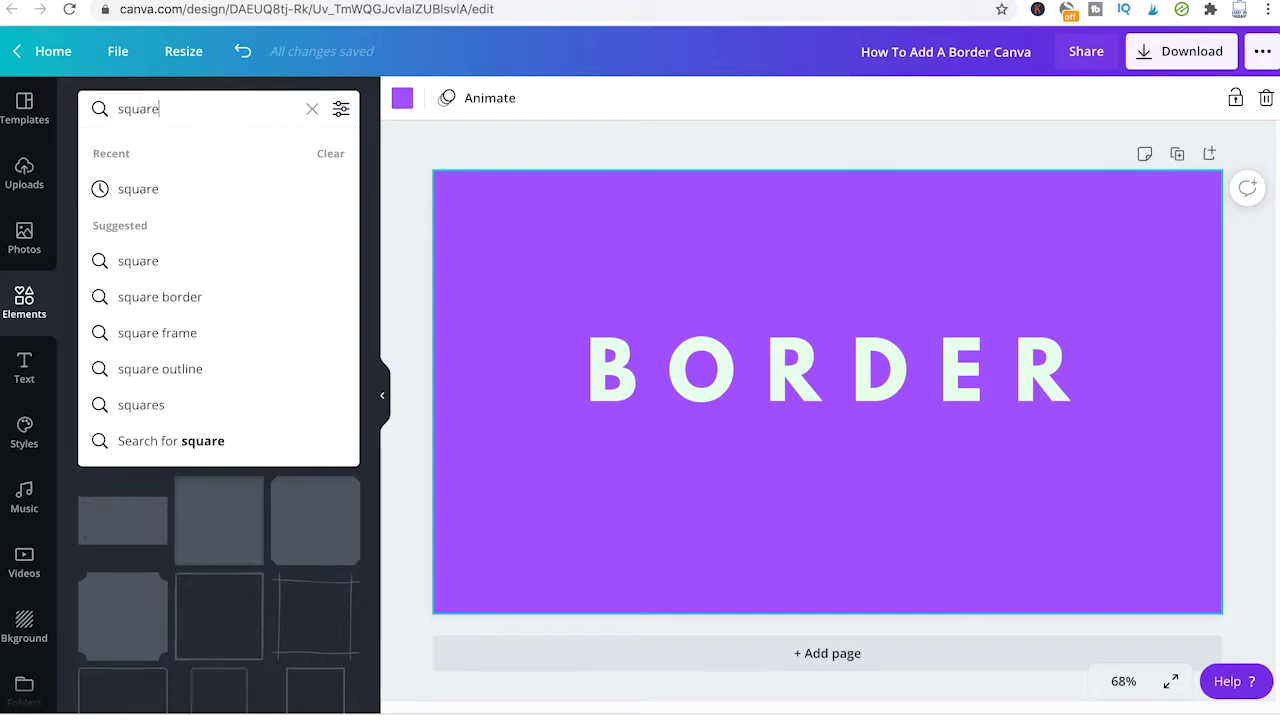
key(Return)
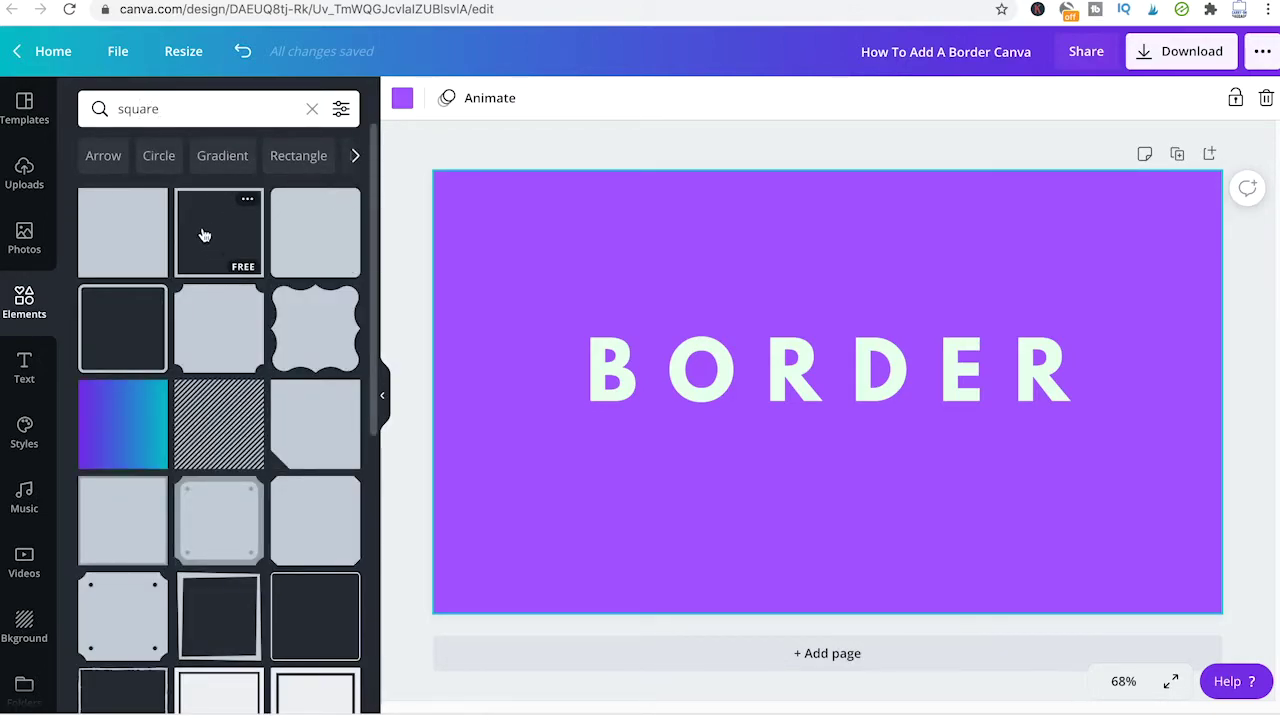
drag(203, 234, 597, 258)
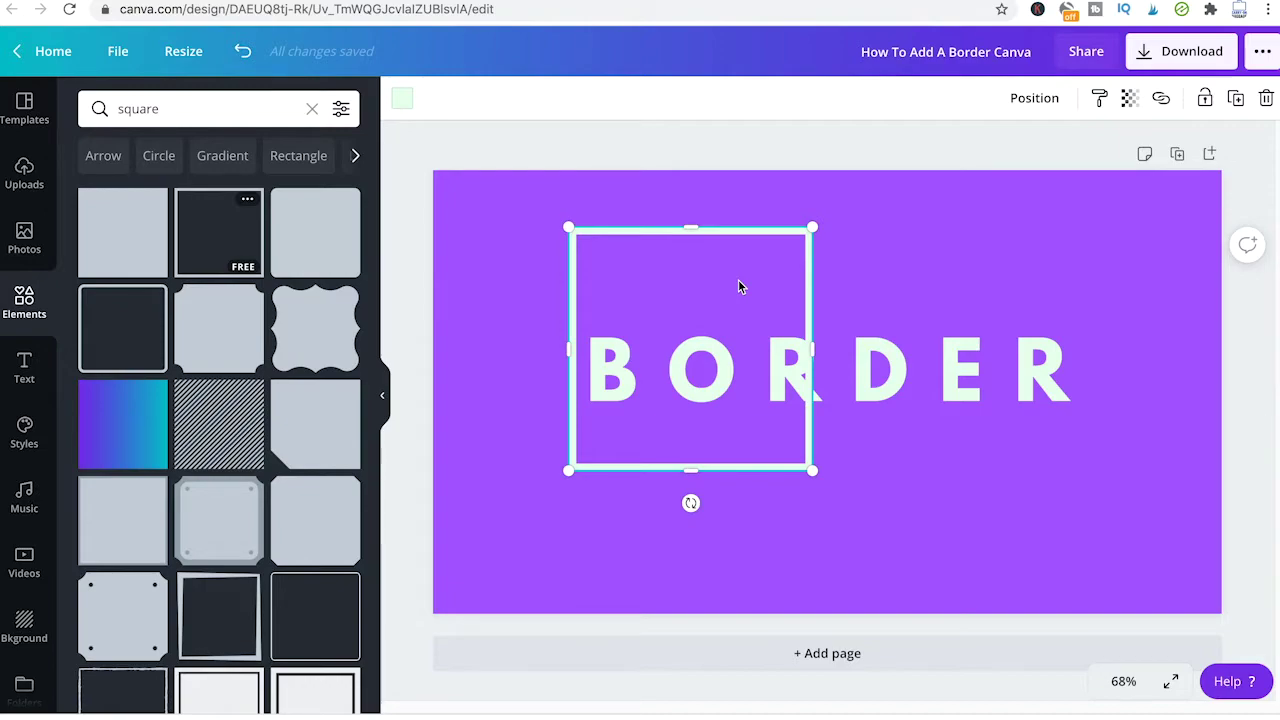
- Stretch the outlined square to all four edges of the 1280×720 page
drag(568, 348, 632, 348)
drag(722, 228, 733, 236)
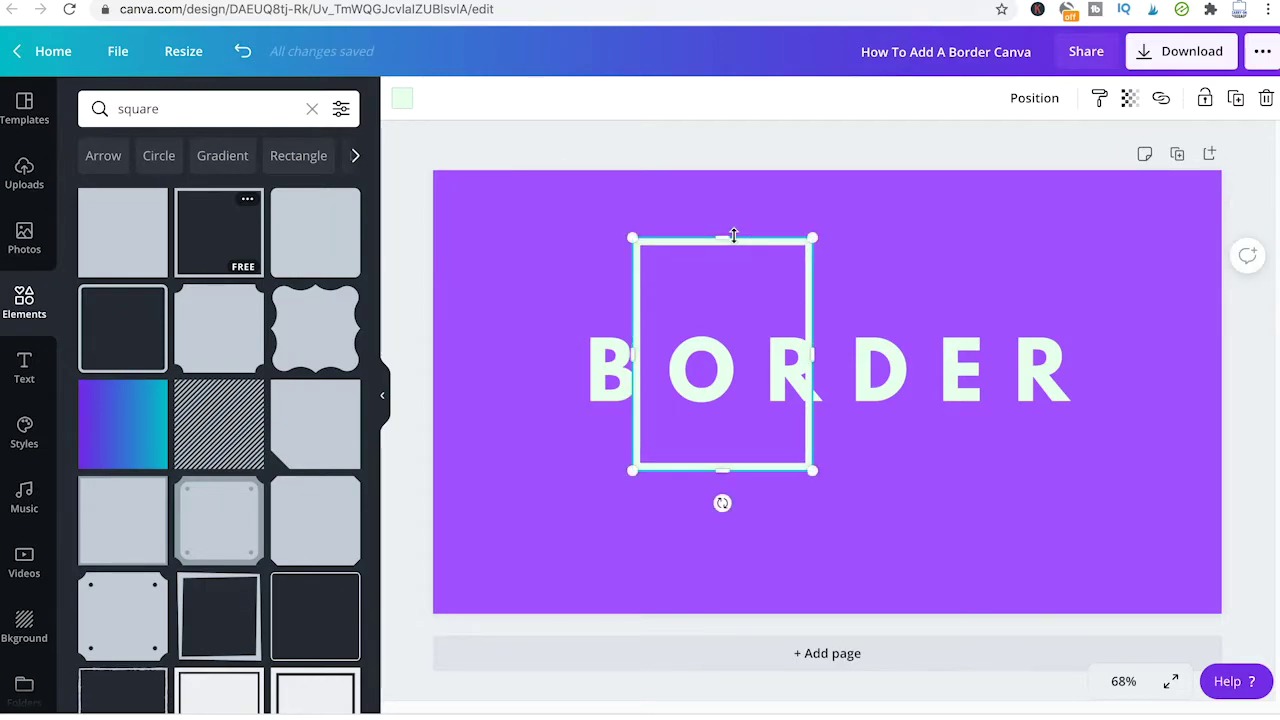
drag(733, 236, 731, 170)
drag(634, 314, 451, 327)
drag(623, 467, 625, 613)
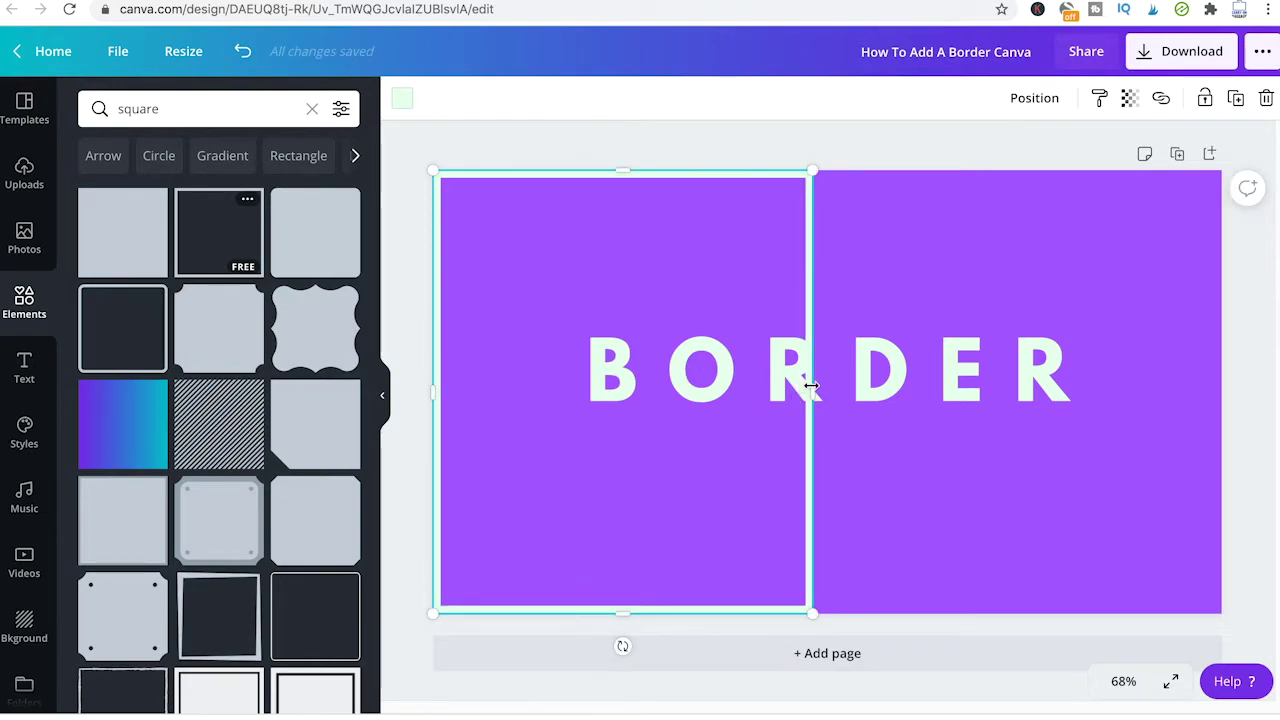
drag(811, 385, 1221, 380)
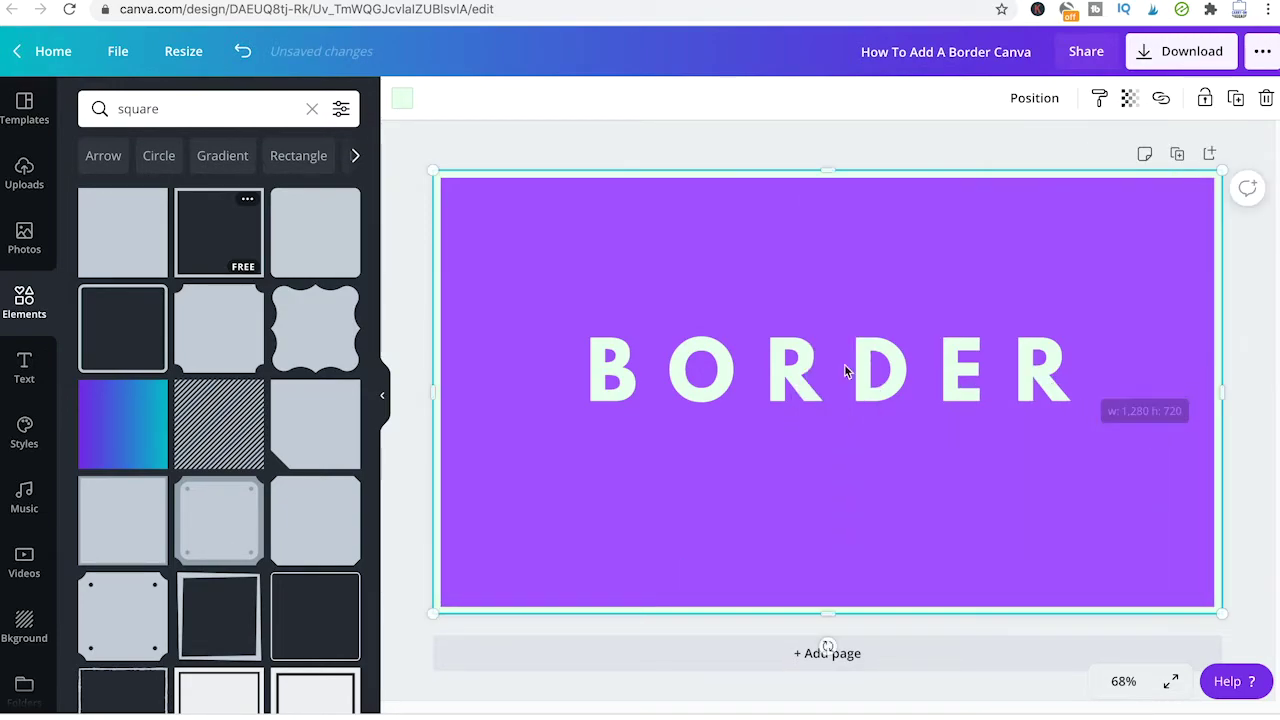
click(401, 97)
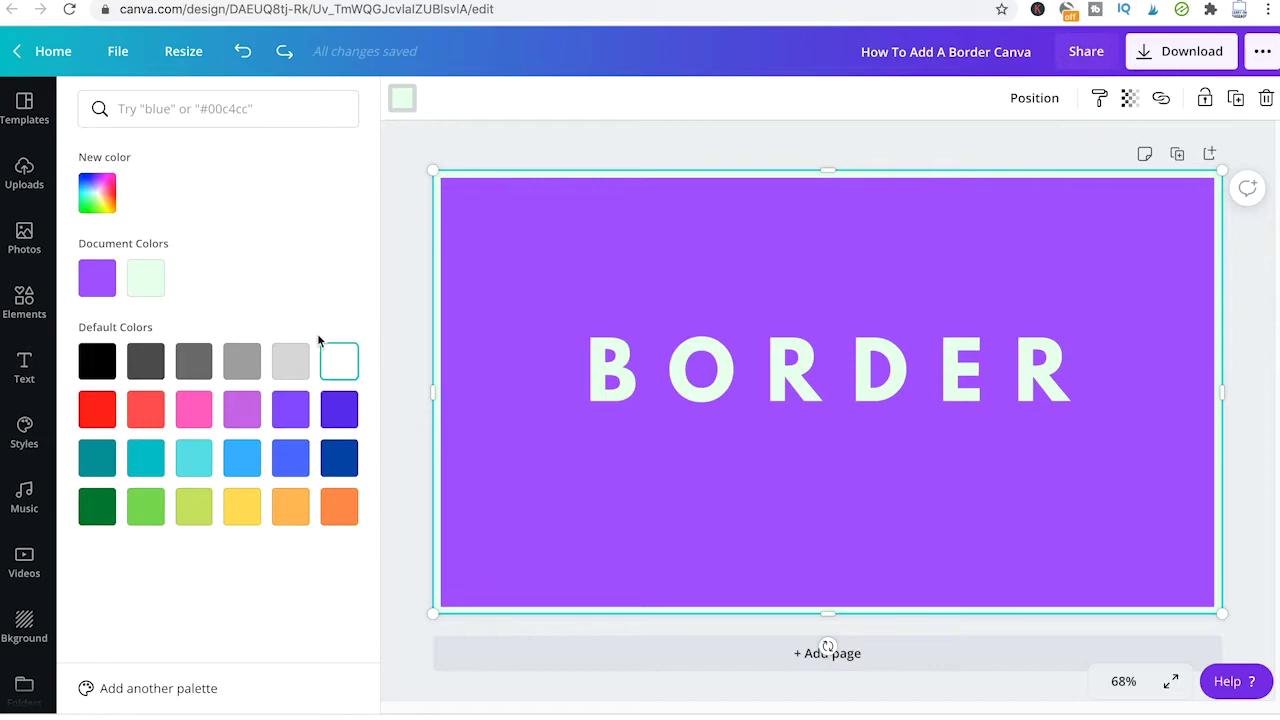
- Try the frame outline in black, then undo to remove it from the slide
click(114, 365)
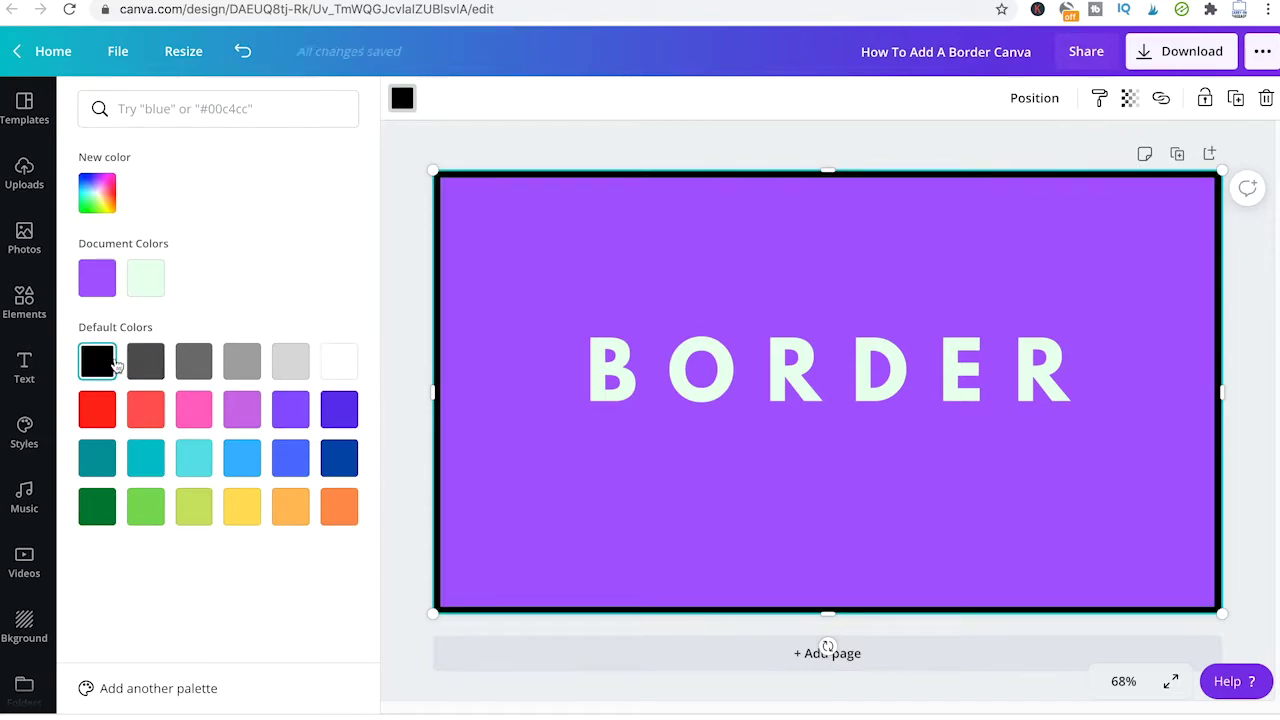
click(550, 139)
key(ctrl+z)
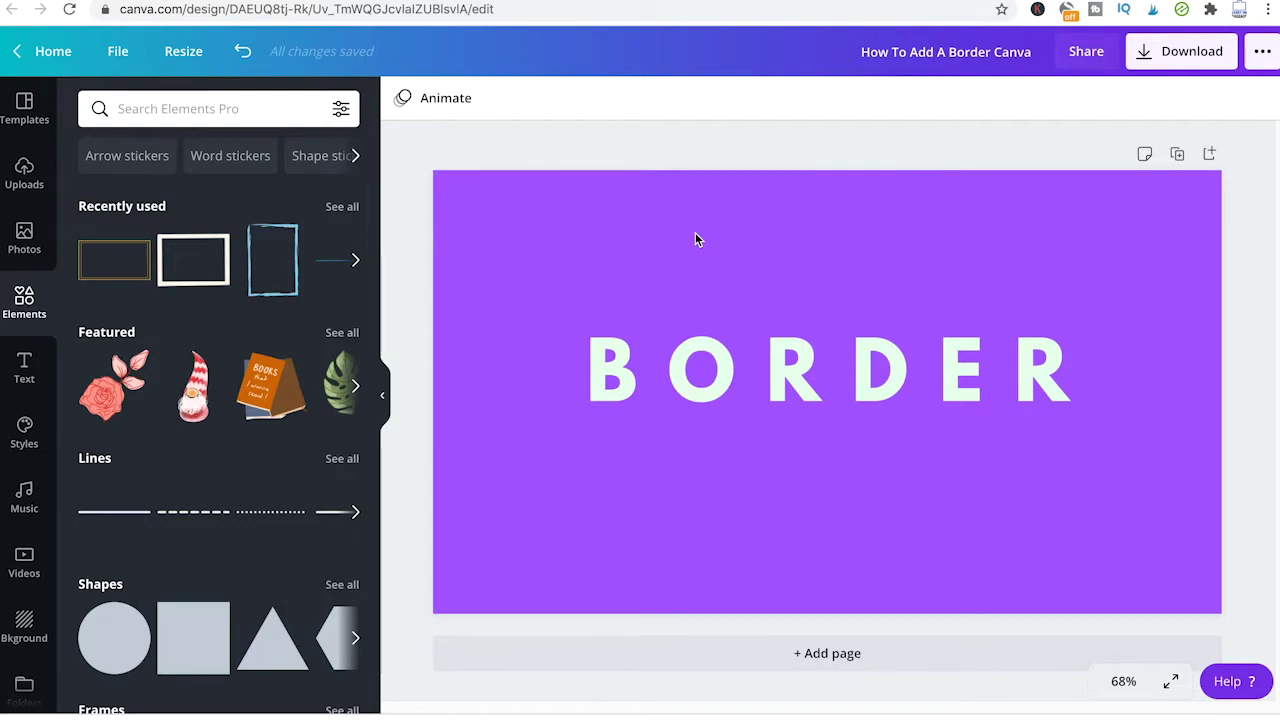
- Search the Elements library for 'line'
click(213, 106)
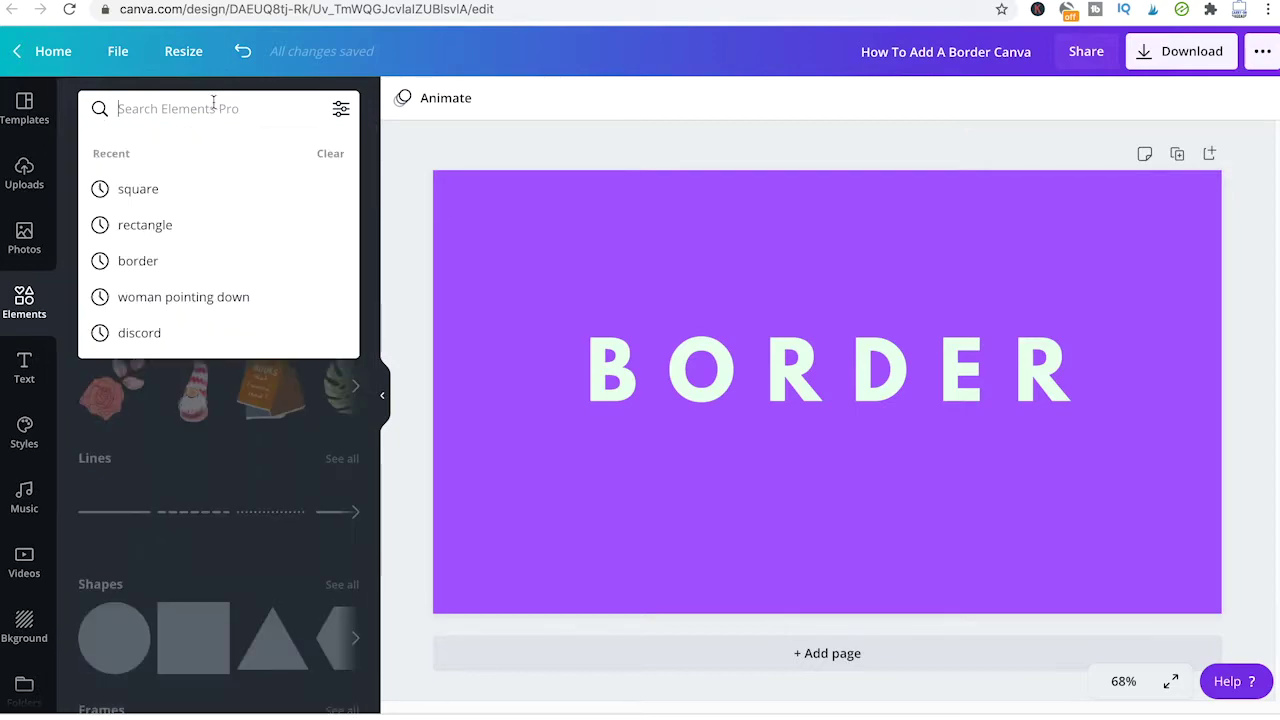
text(line)
key(Return)
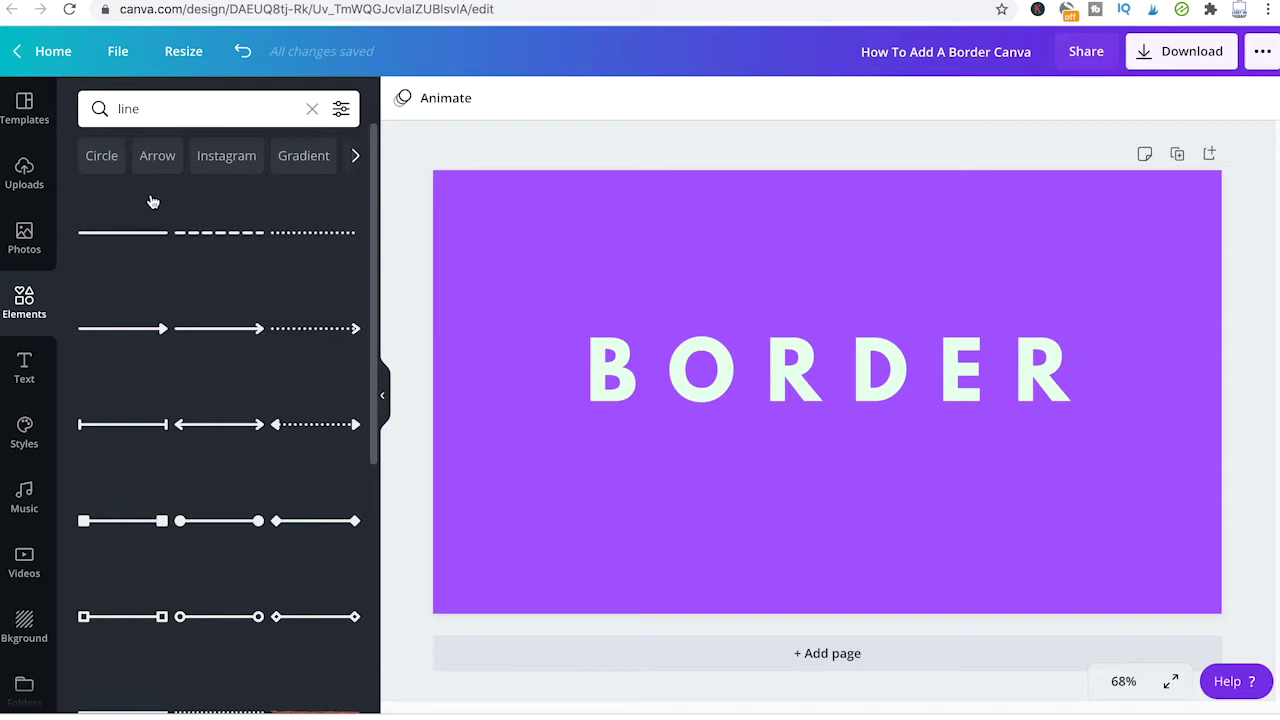
- Place a solid black line across the slide's top and raise its weight to about 14
drag(118, 231, 524, 264)
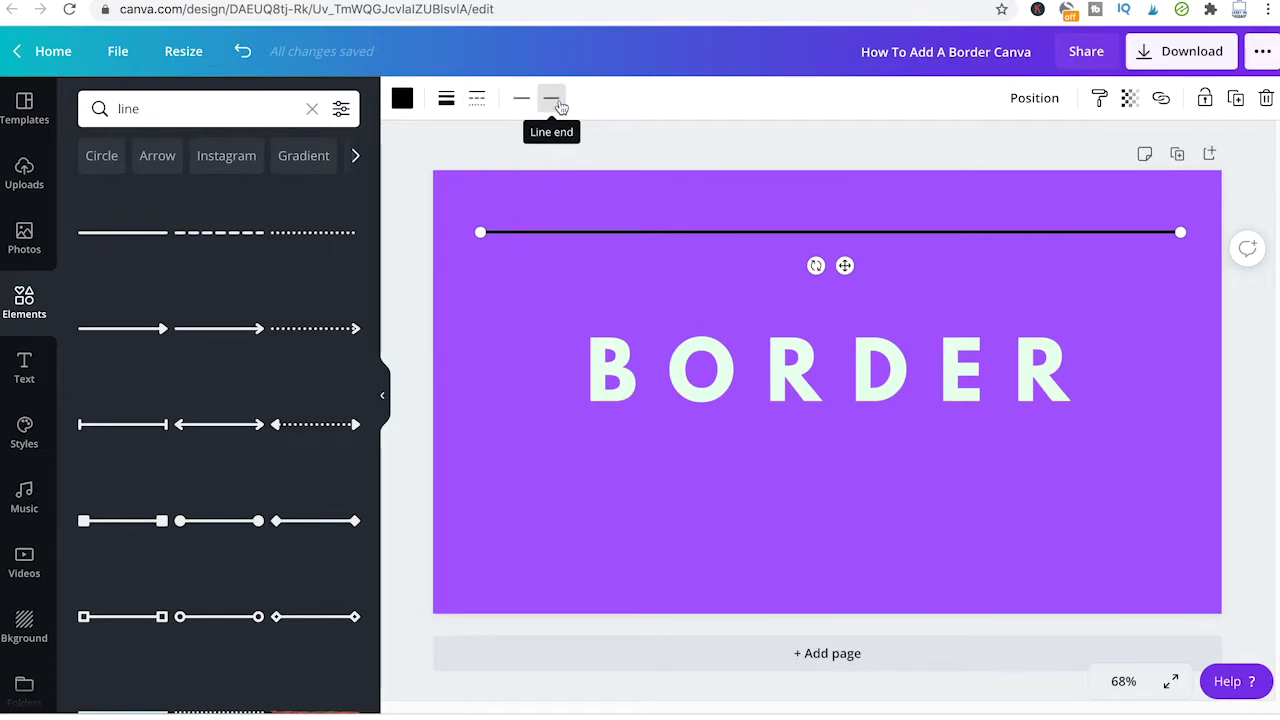
click(1025, 190)
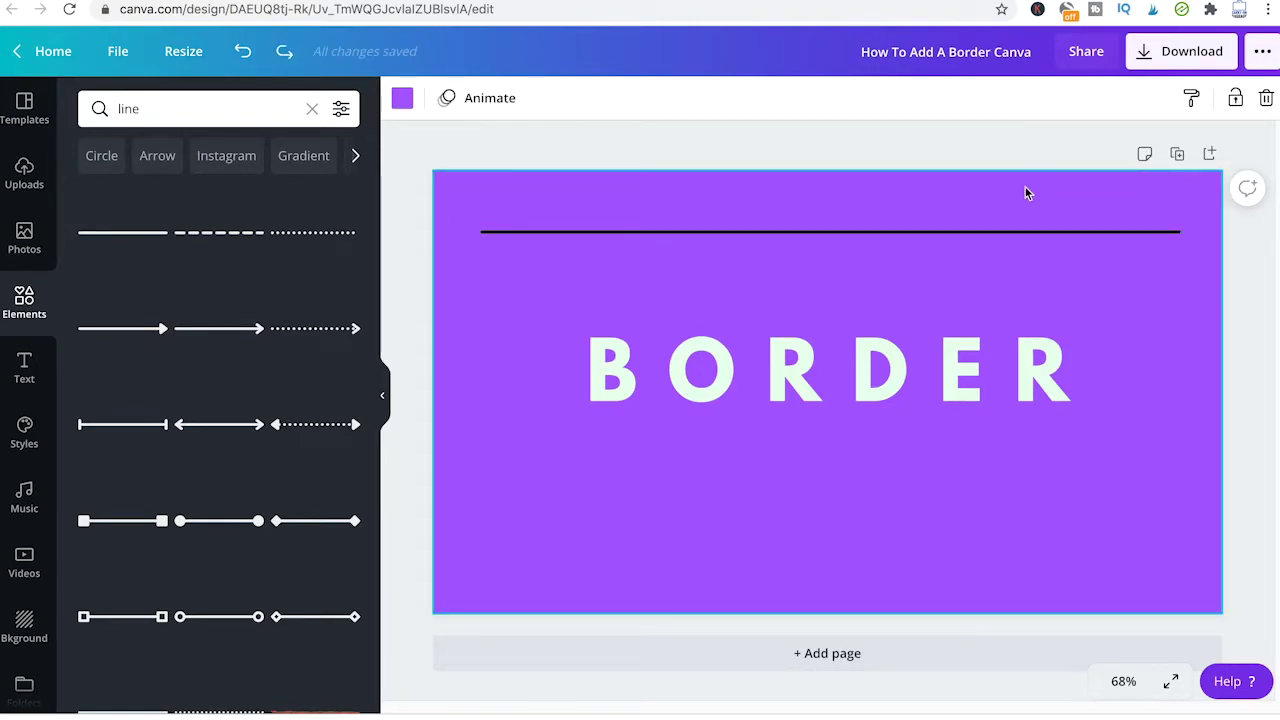
click(824, 233)
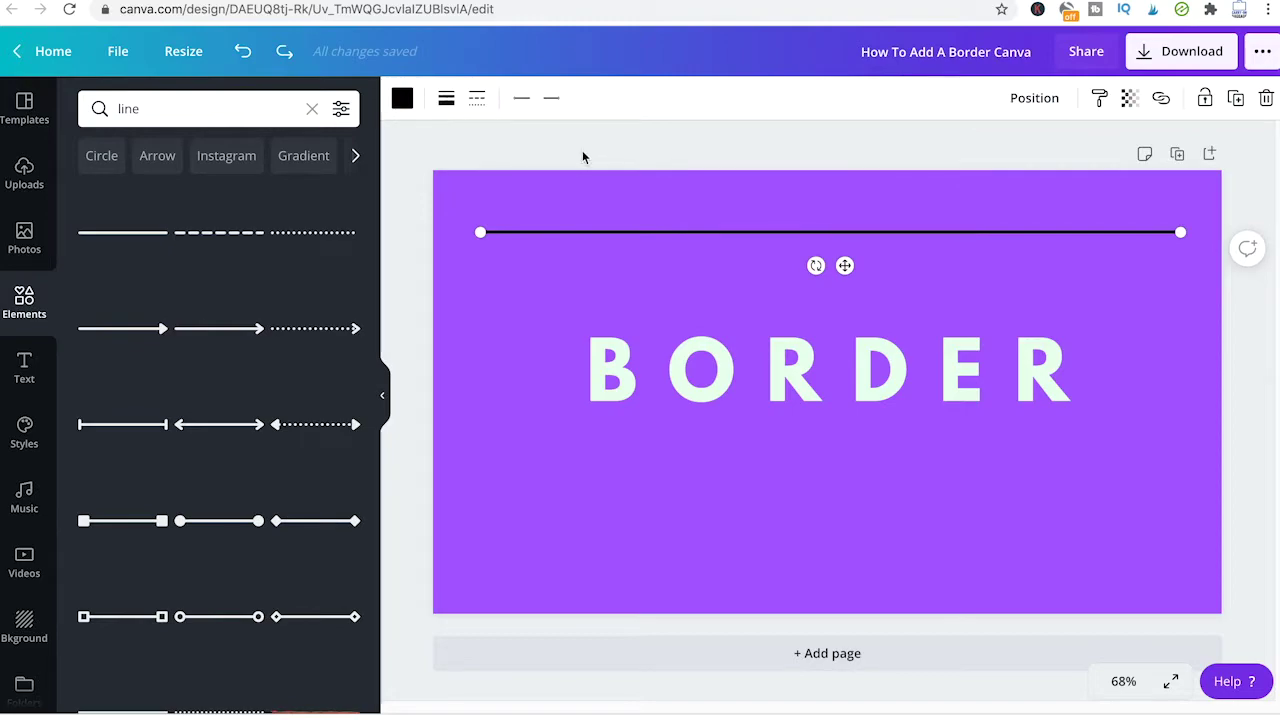
click(452, 99)
drag(542, 152, 560, 145)
- Make copies of the line and stretch one edge to edge along the slide's top
click(692, 228)
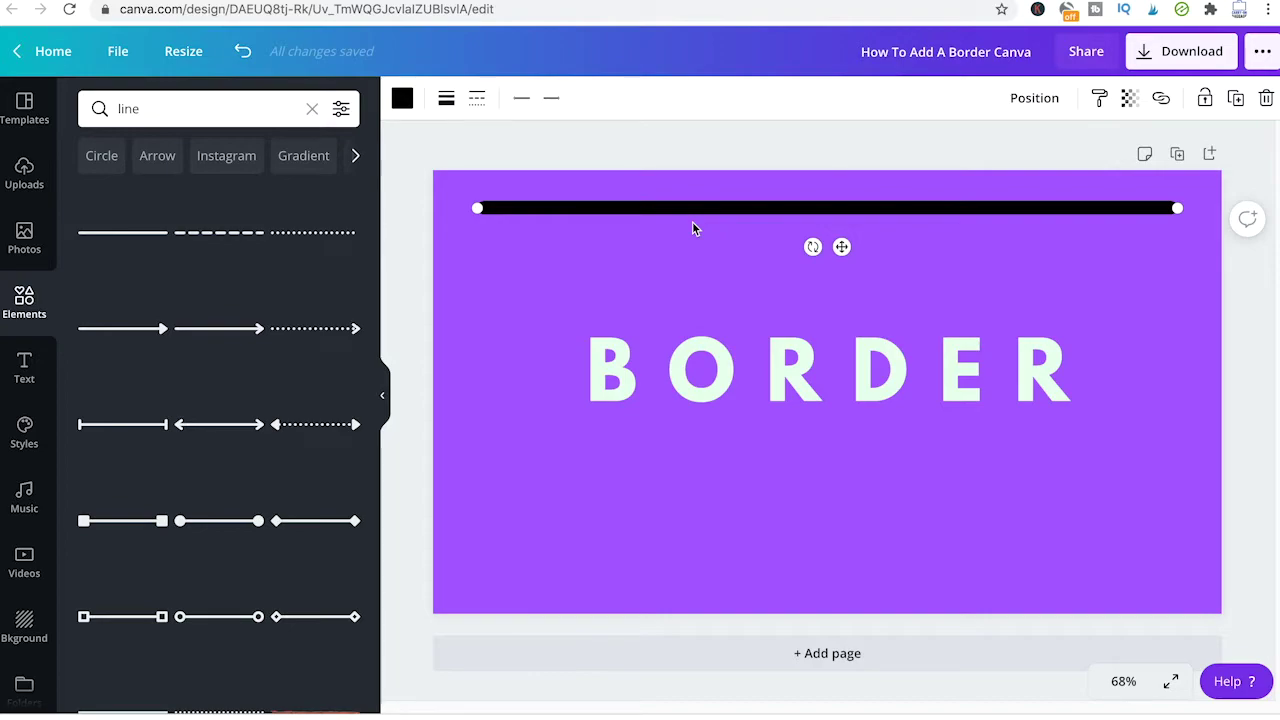
key(ctrl+z)
key(ctrl+z)
key(ctrl+z)
key(ctrl+z)
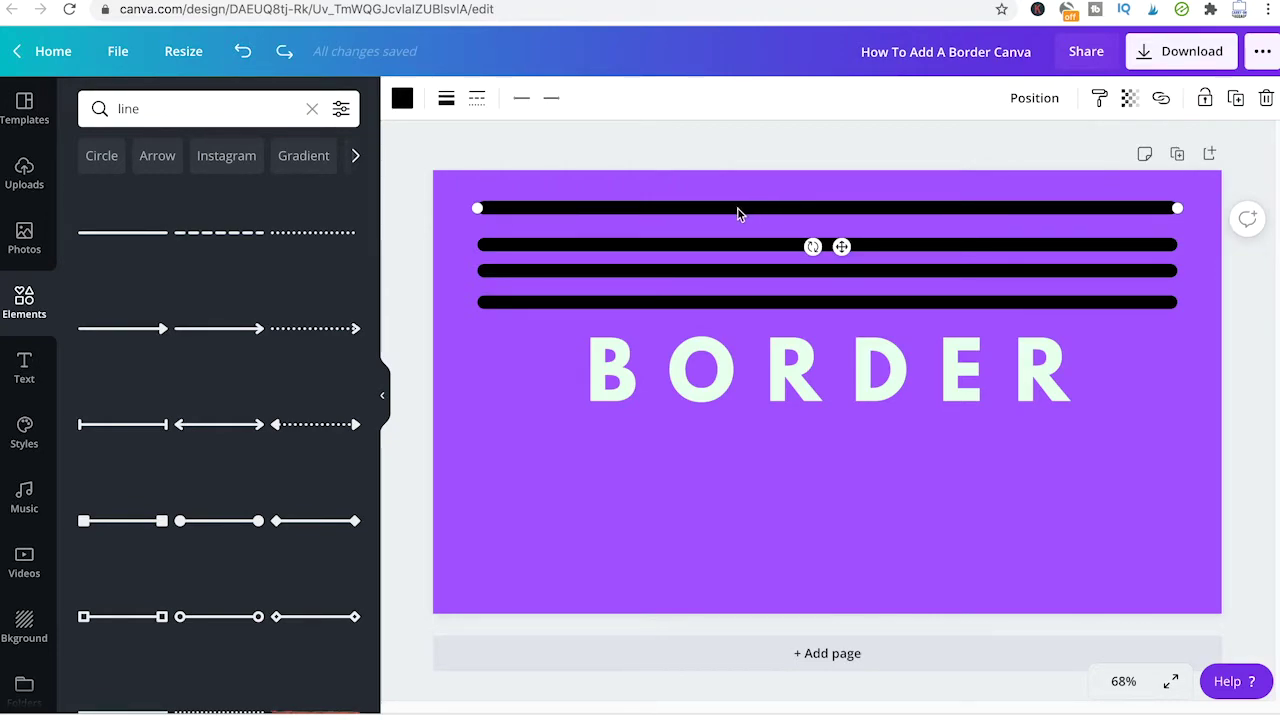
drag(738, 209, 743, 178)
drag(480, 177, 433, 177)
drag(1177, 177, 1221, 178)
- Move another copy down to the bottom edge and lengthen it to the right edge
drag(862, 251, 817, 608)
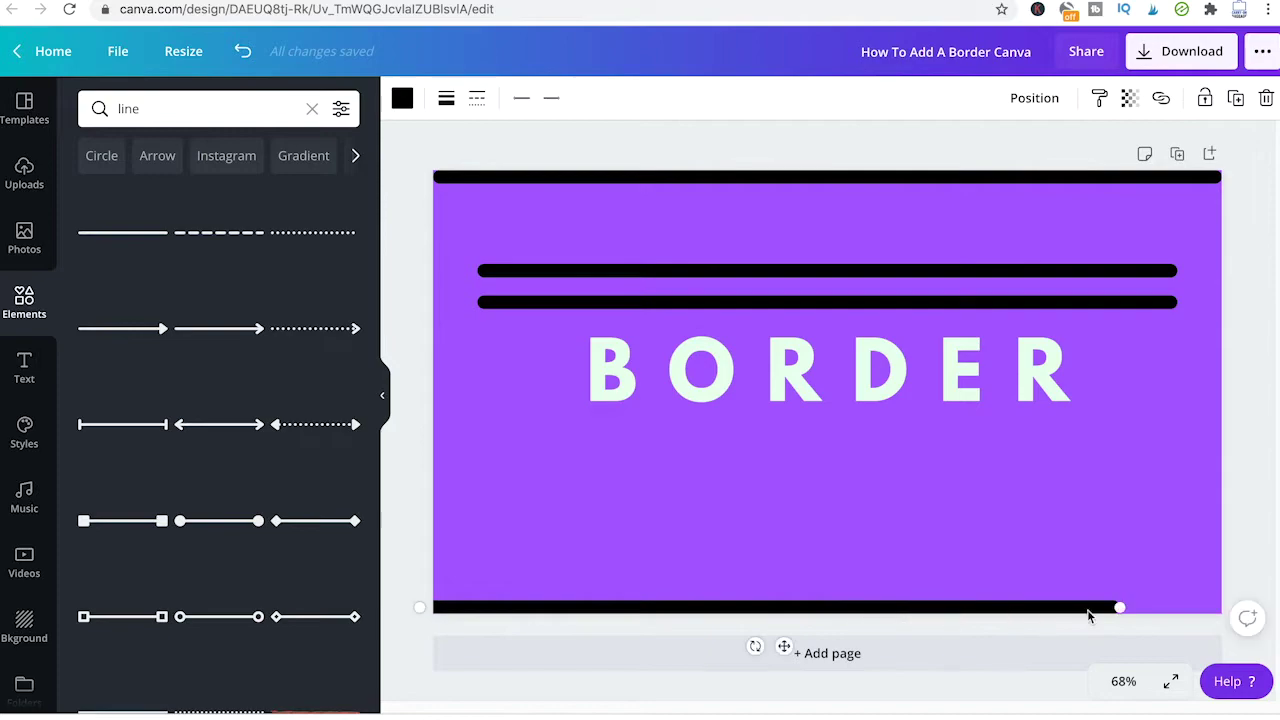
drag(1132, 607, 1220, 606)
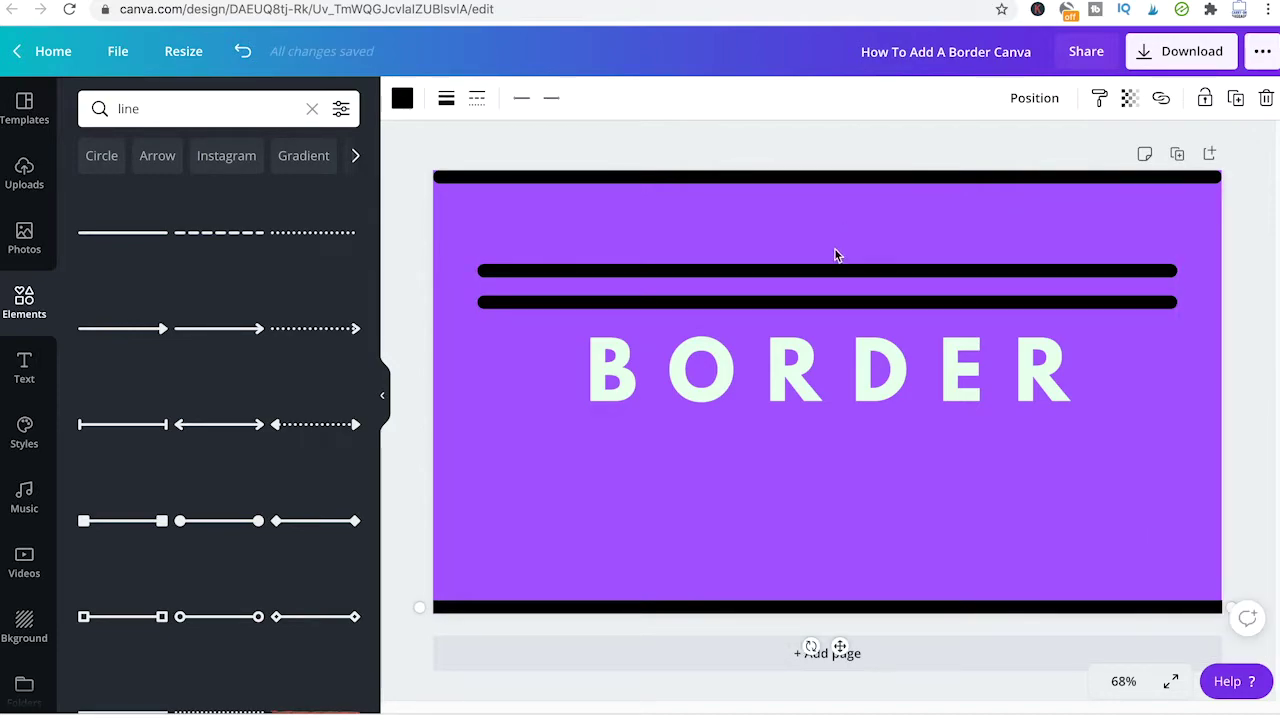
click(800, 302)
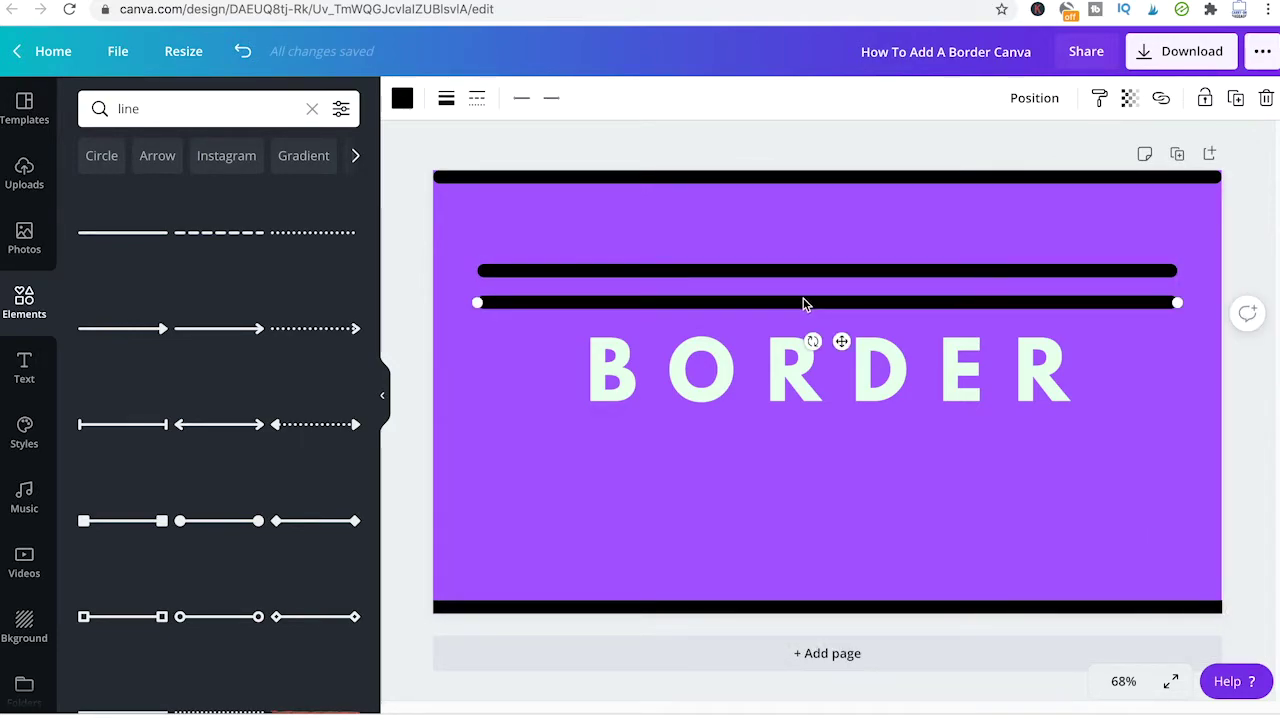
- Rotate the two middle lines upright and set them along the left and right edges
click(857, 271)
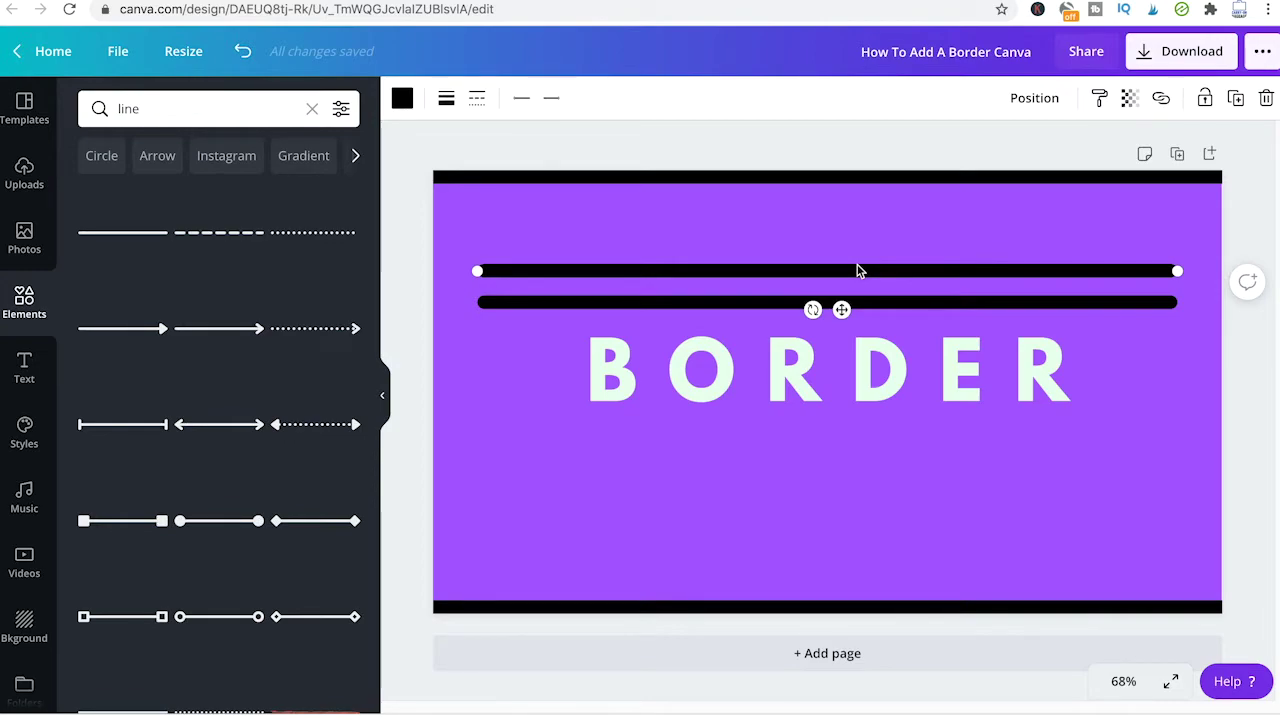
click(856, 243)
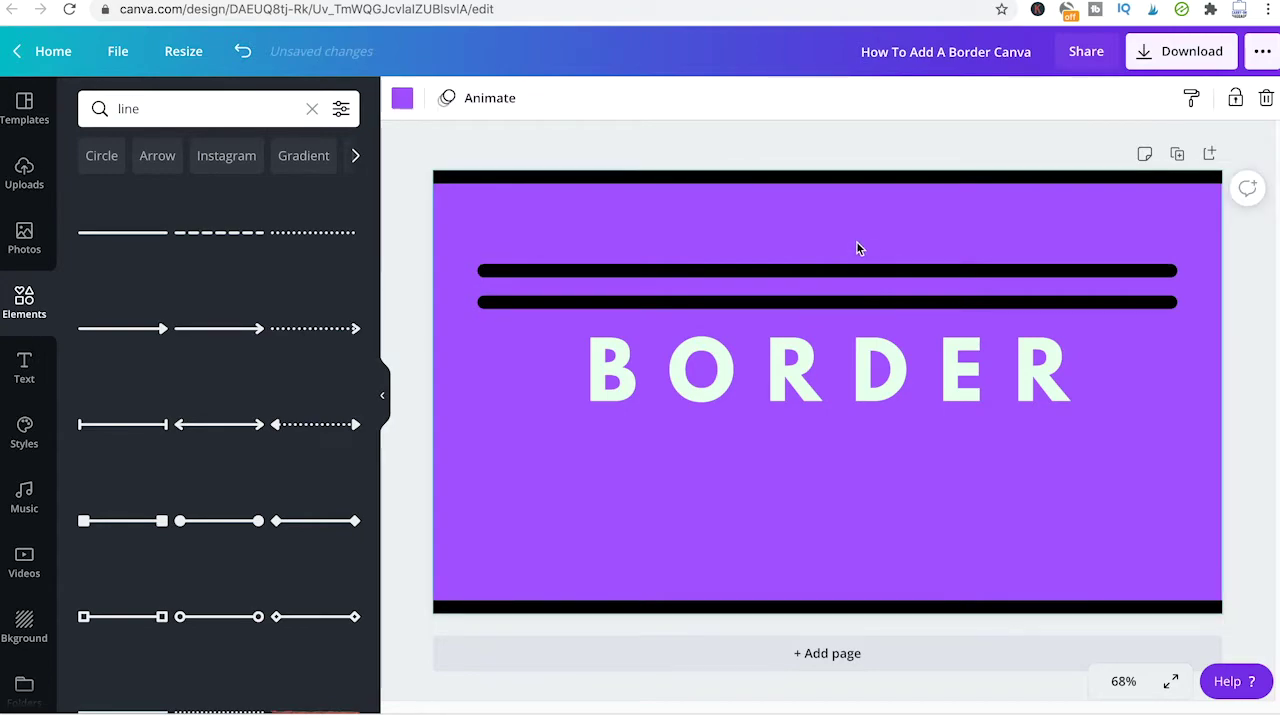
click(849, 272)
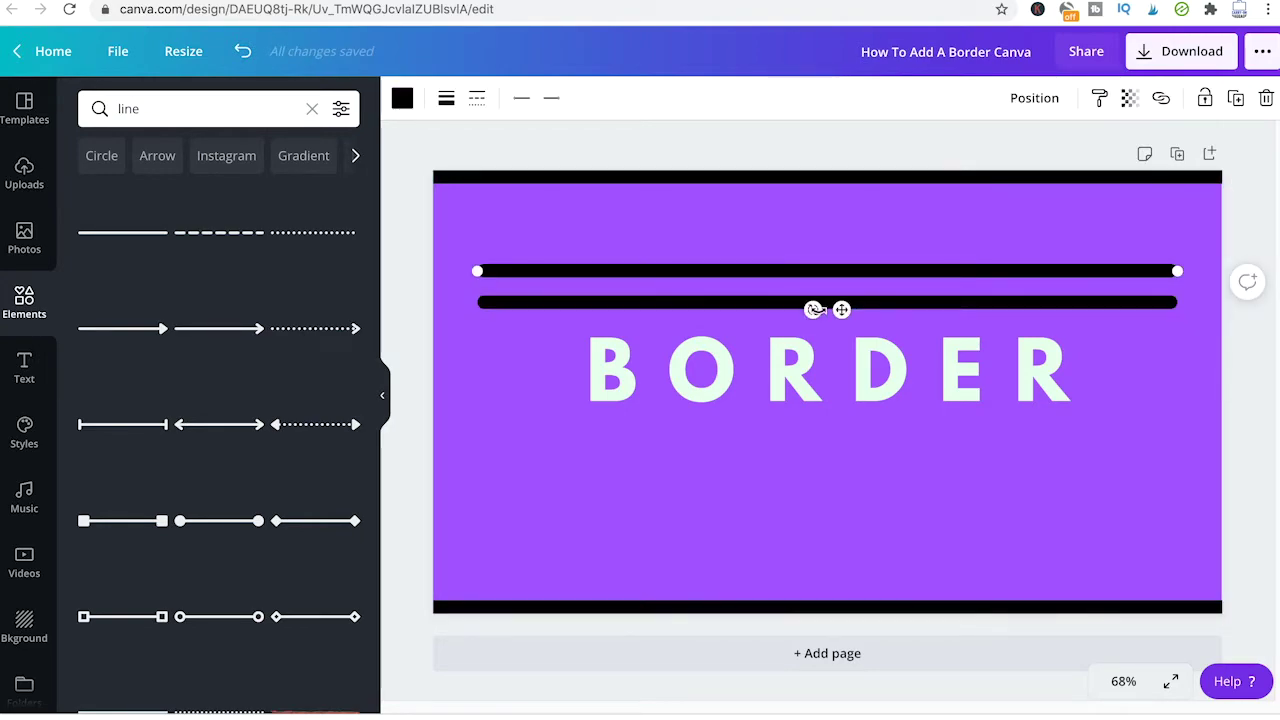
drag(814, 310, 791, 263)
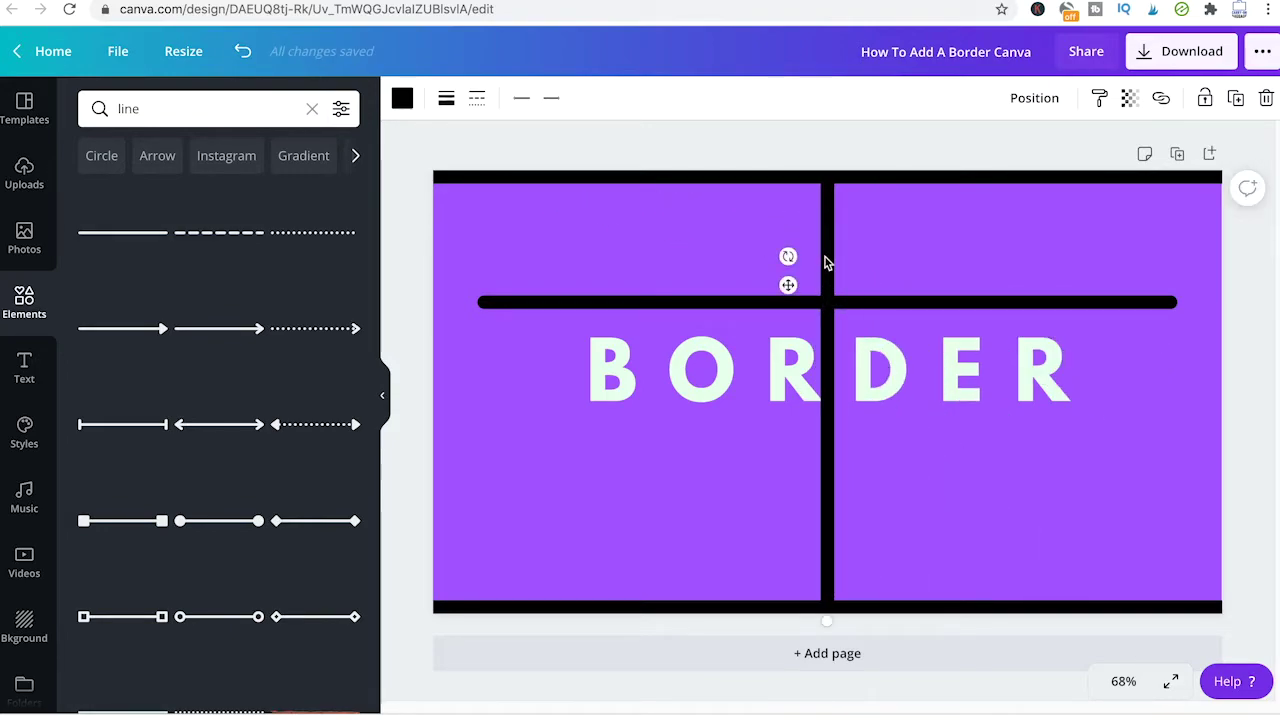
drag(820, 266, 443, 320)
click(639, 304)
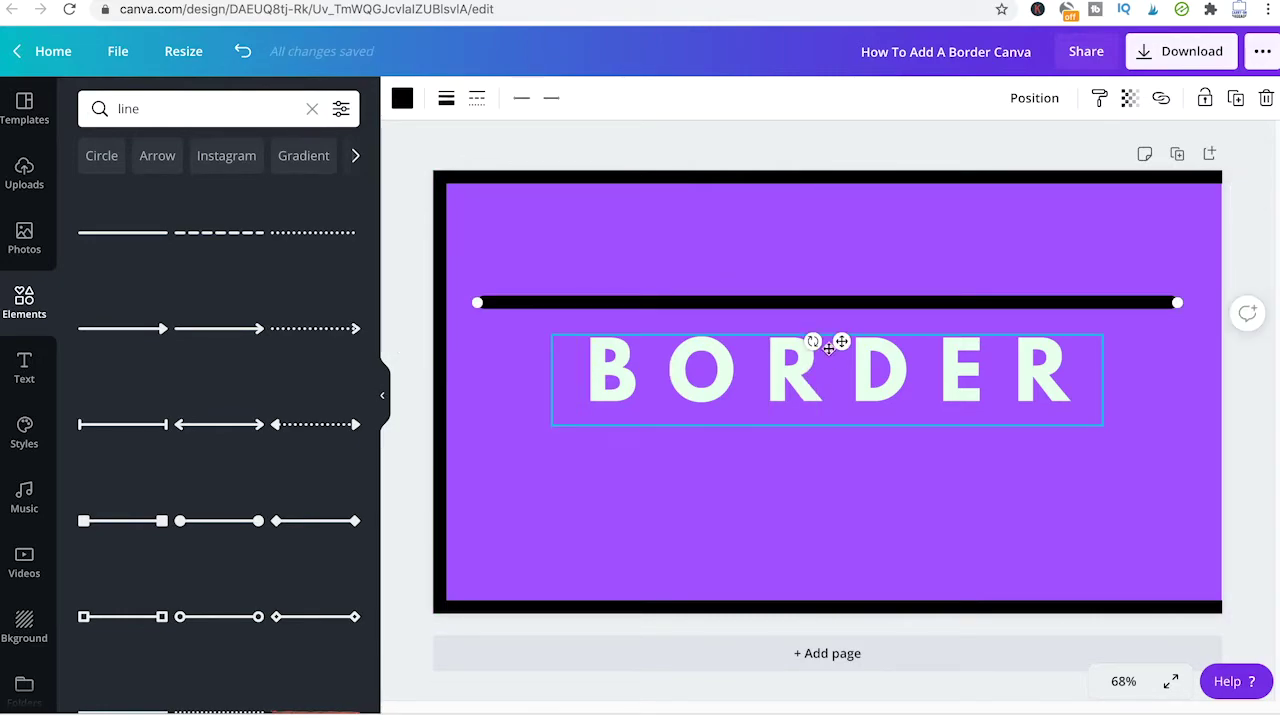
drag(808, 340, 1218, 271)
- Add Page 2 below the bordered slide and delete its purple background to leave it white
click(927, 141)
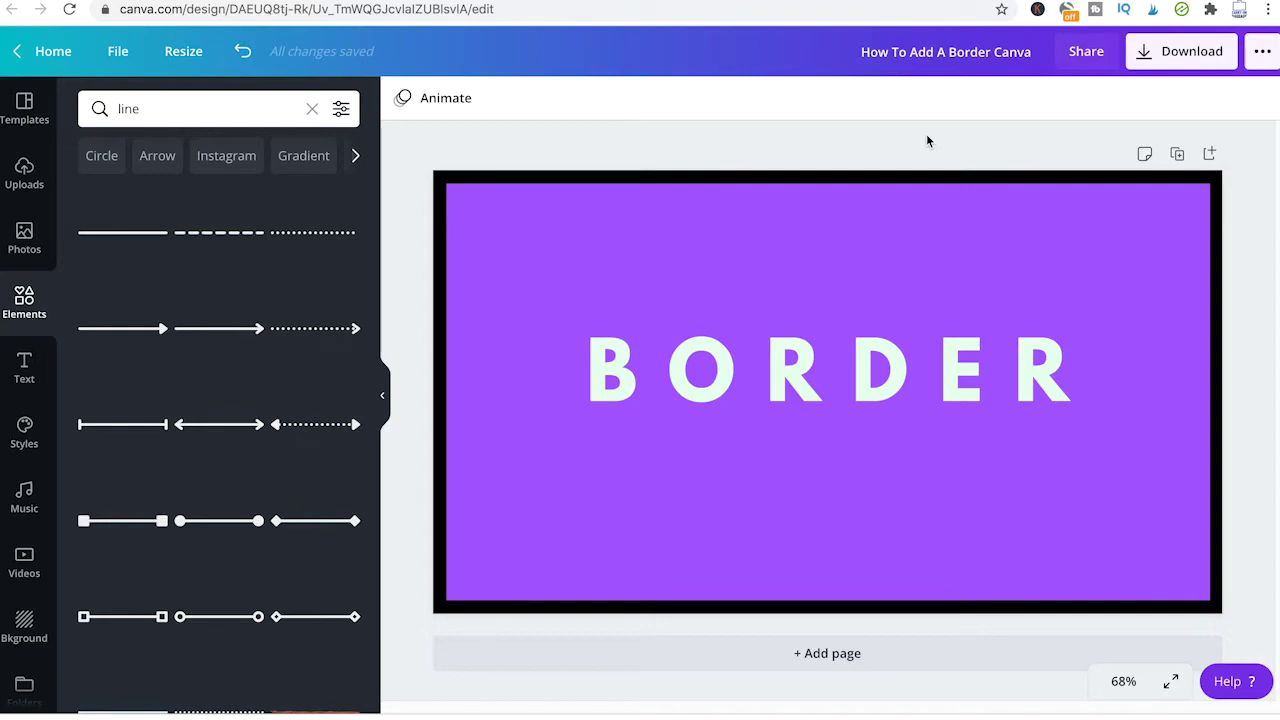
click(827, 653)
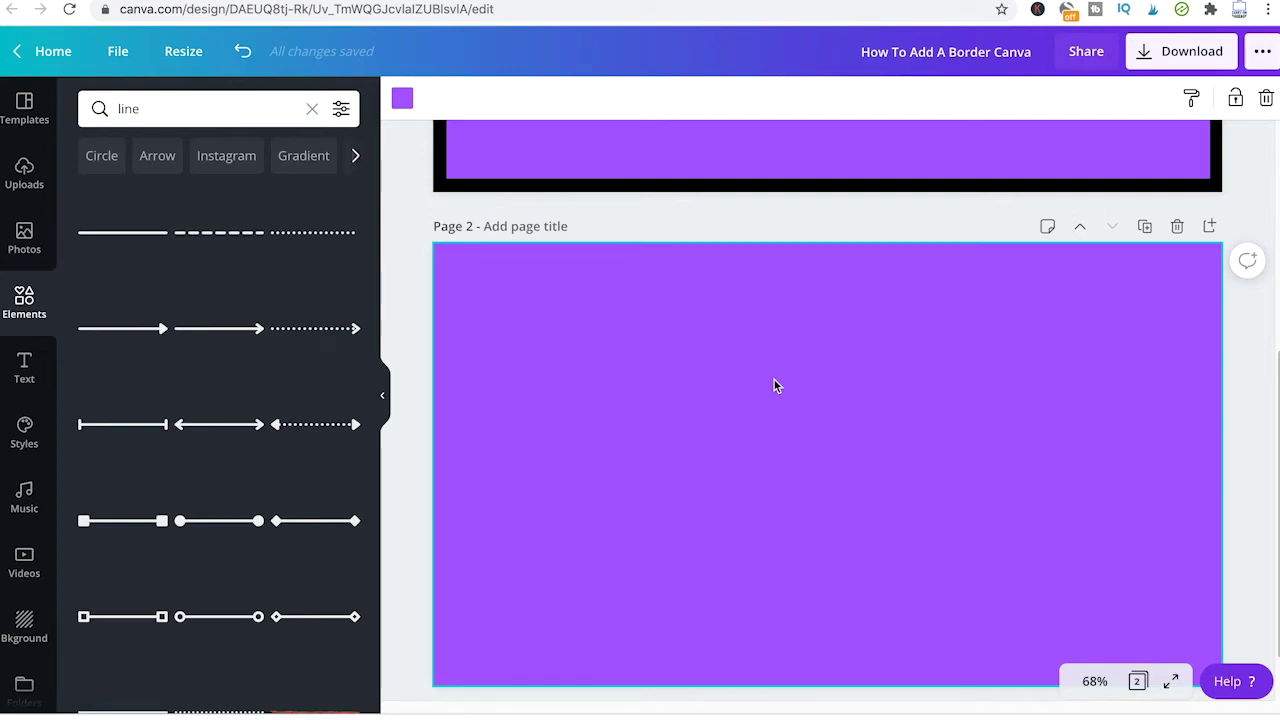
key(Delete)
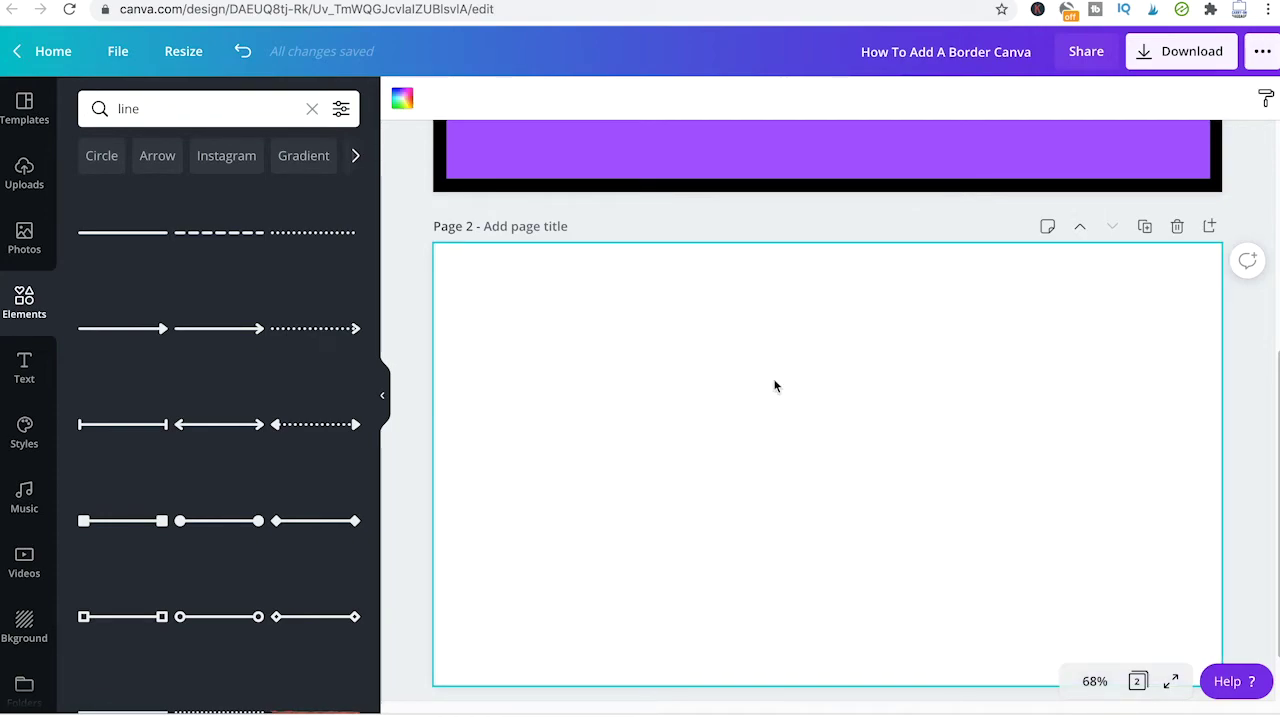
- Apply the starry Celeste template from Templates to page 2
click(25, 115)
scroll(268, 330, down, 5)
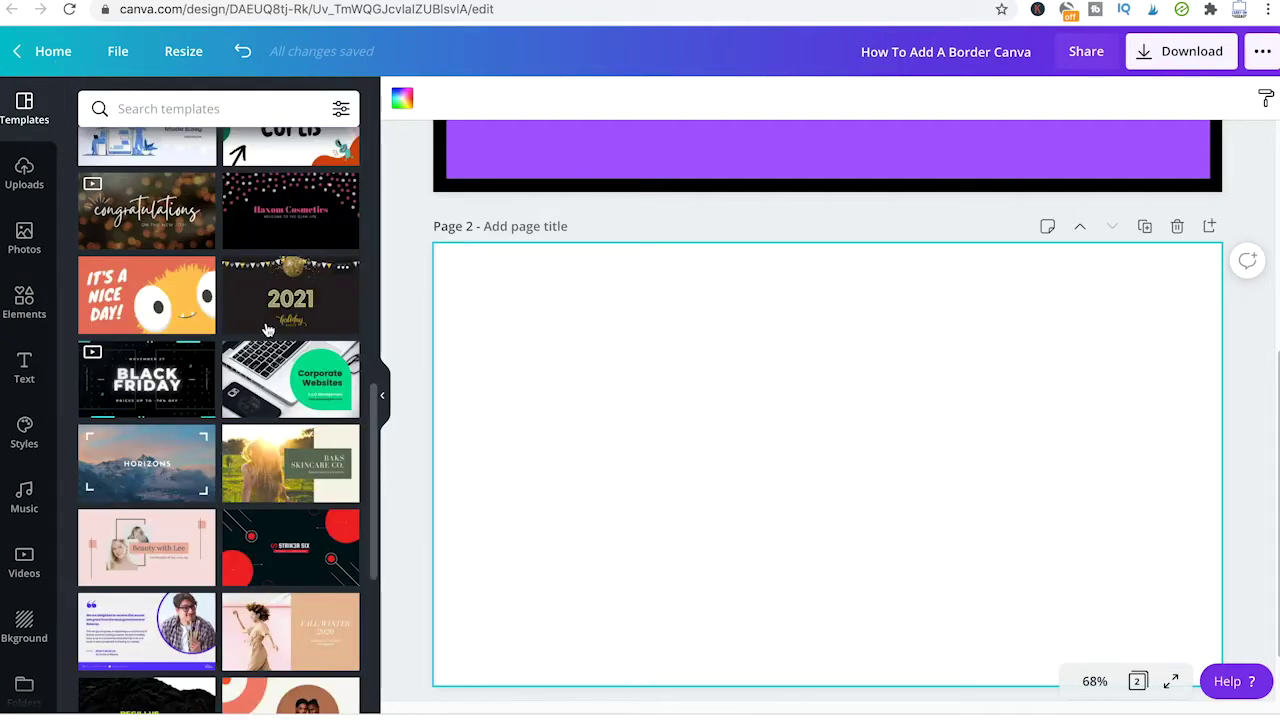
scroll(268, 330, down, 5)
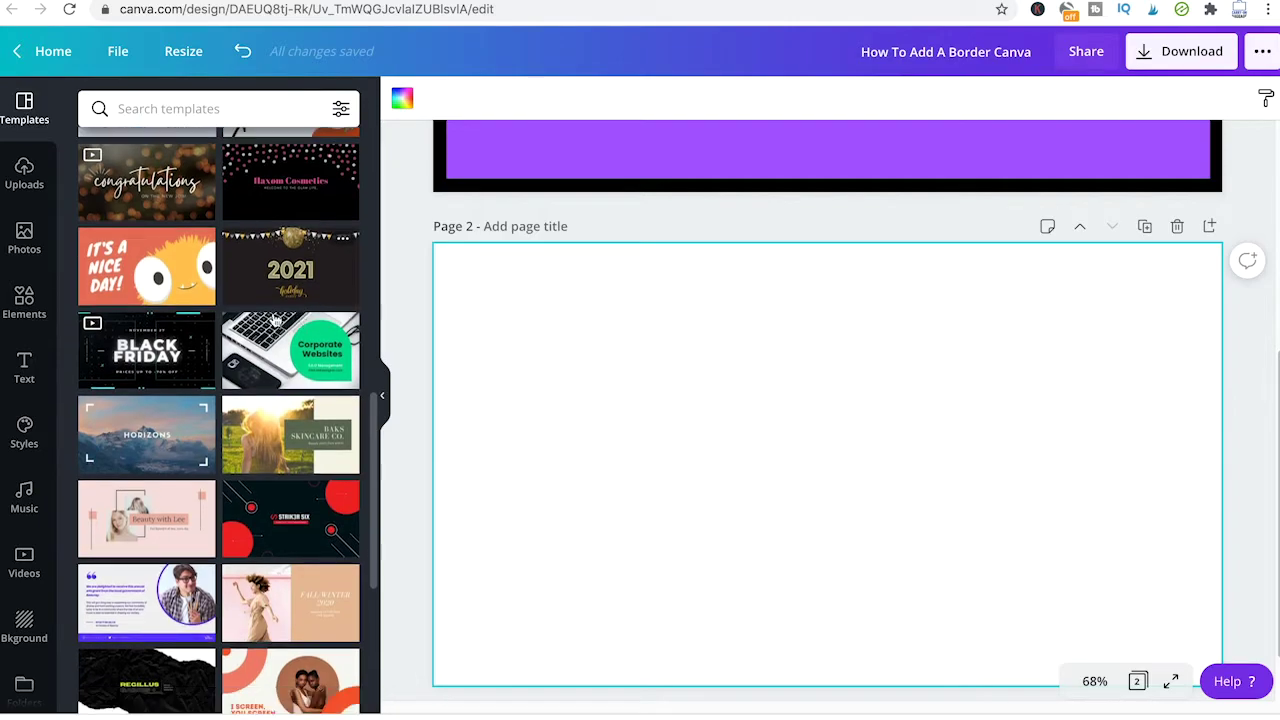
scroll(268, 330, down, 15)
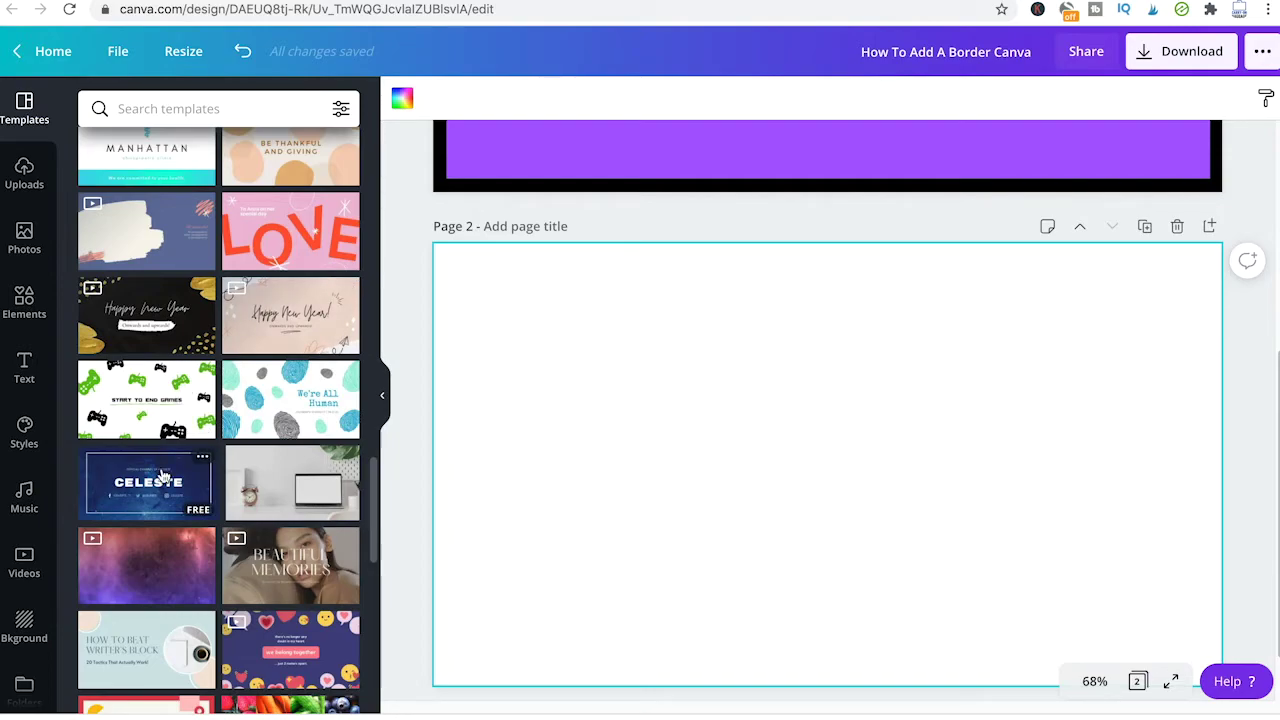
click(163, 477)
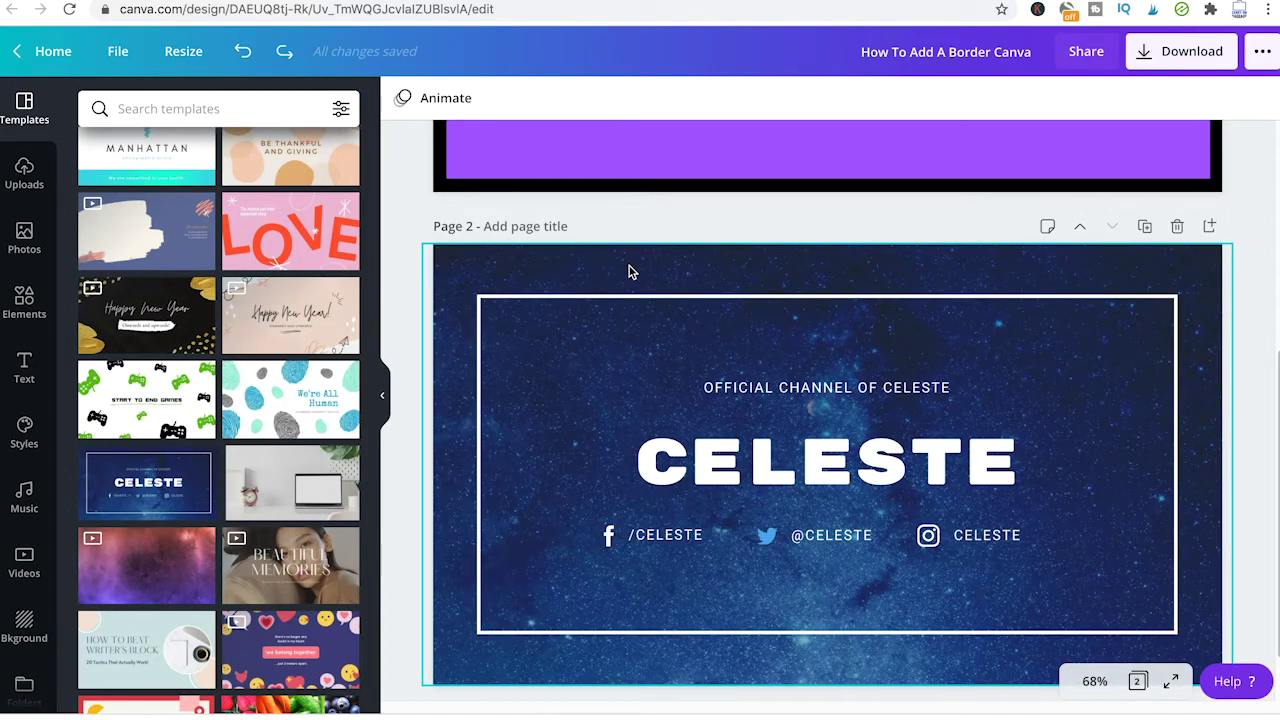
- Delete the starry background, CELESTE title, subtitle line and Twitter icon from page 2
click(630, 271)
key(Delete)
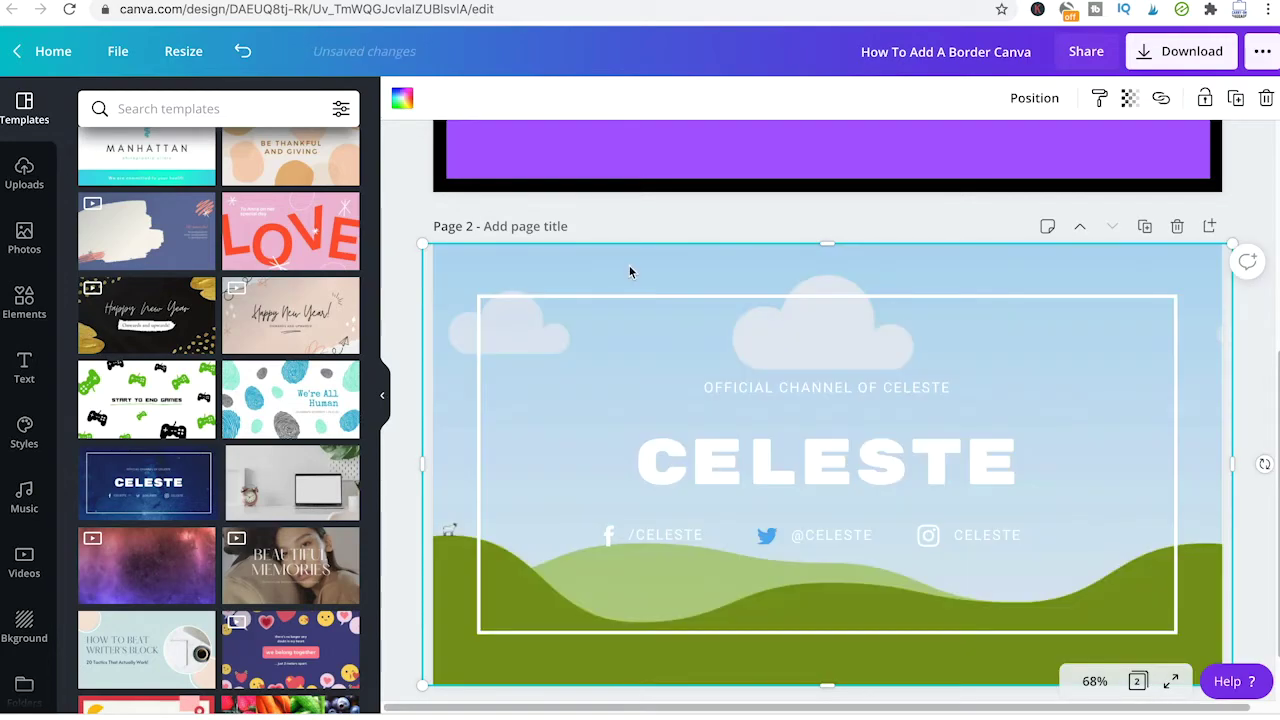
click(776, 466)
key(Delete)
click(790, 390)
key(Delete)
click(766, 535)
key(Delete)
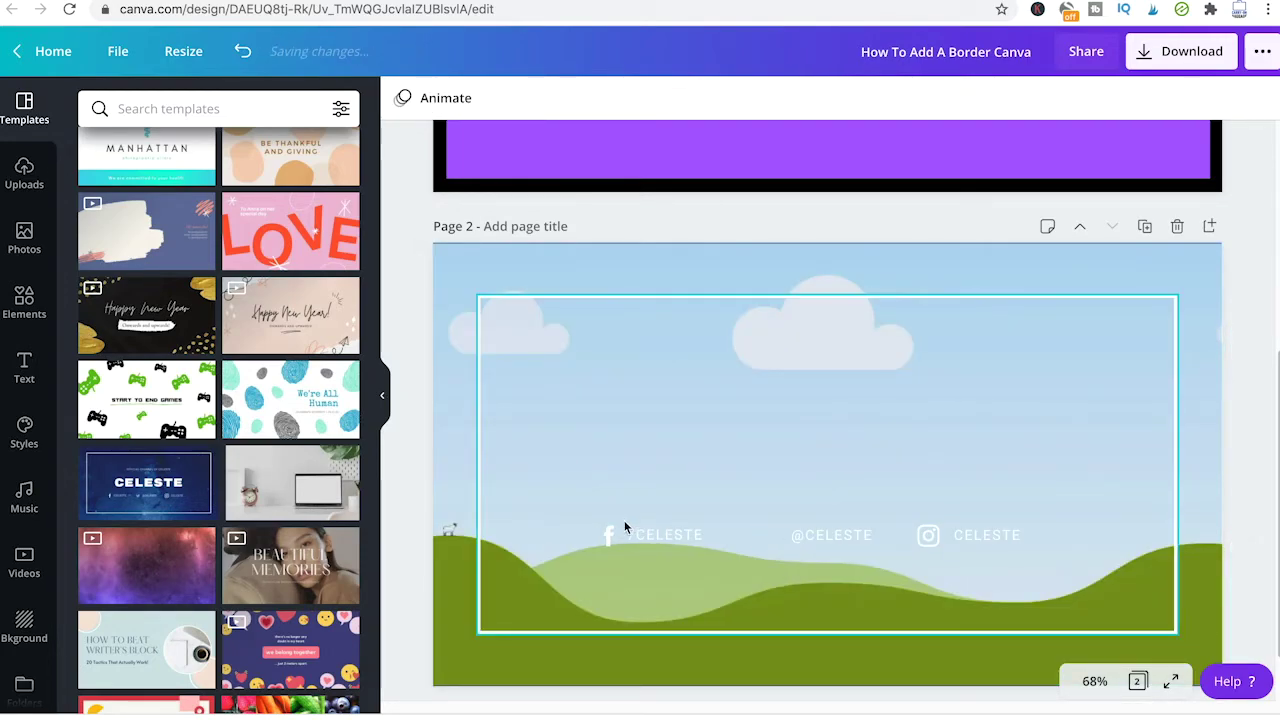
click(621, 537)
click(621, 537)
key(Delete)
click(814, 549)
key(Delete)
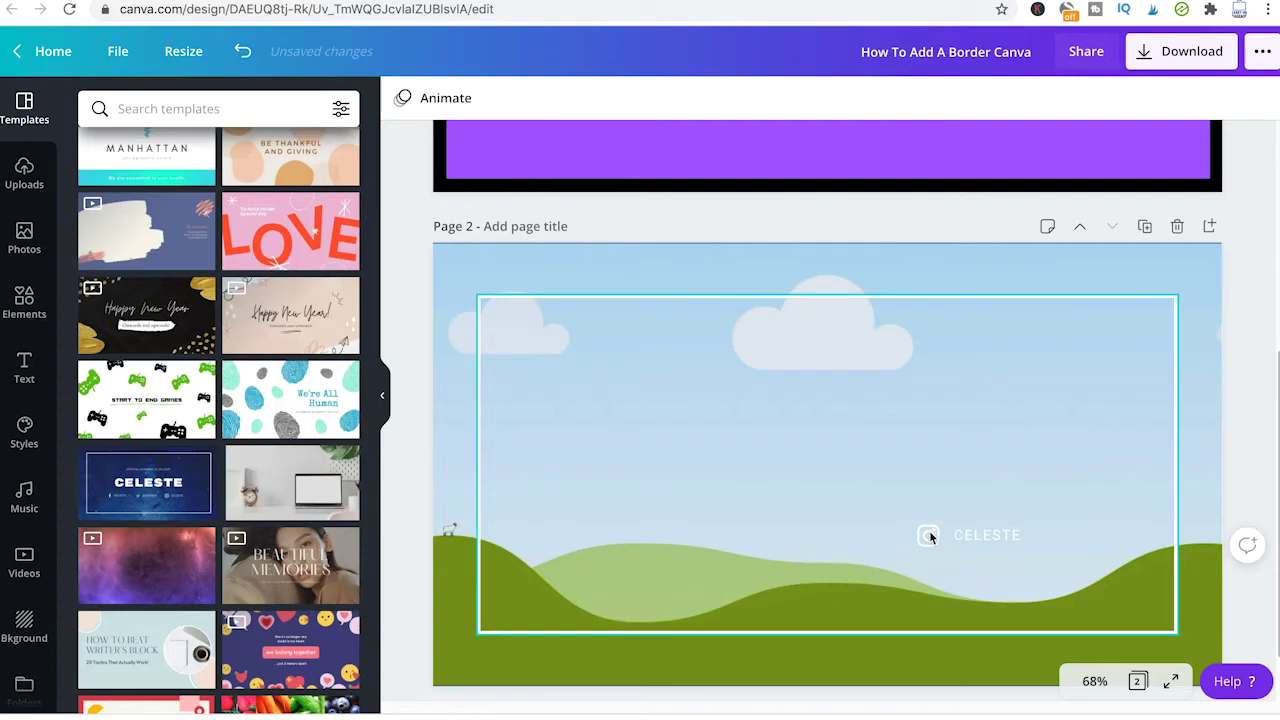
click(940, 536)
key(Delete)
click(954, 538)
key(ctrl+z)
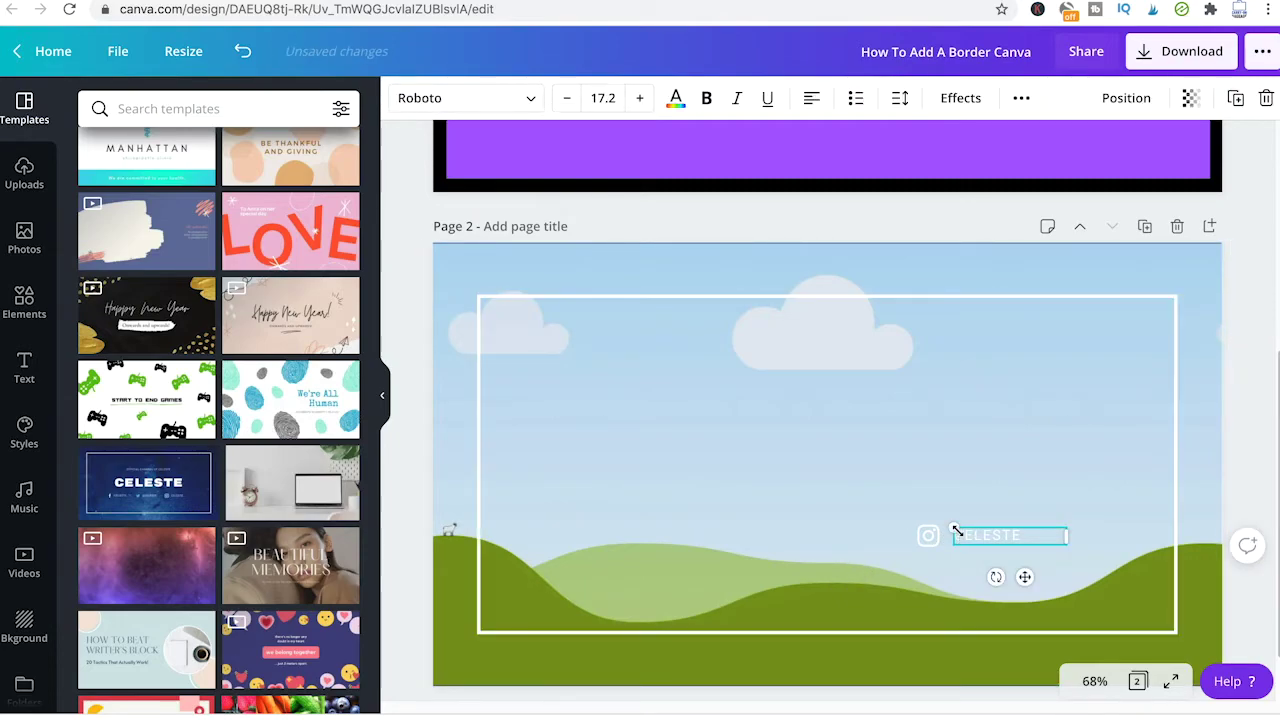
click(928, 496)
click(957, 533)
key(Delete)
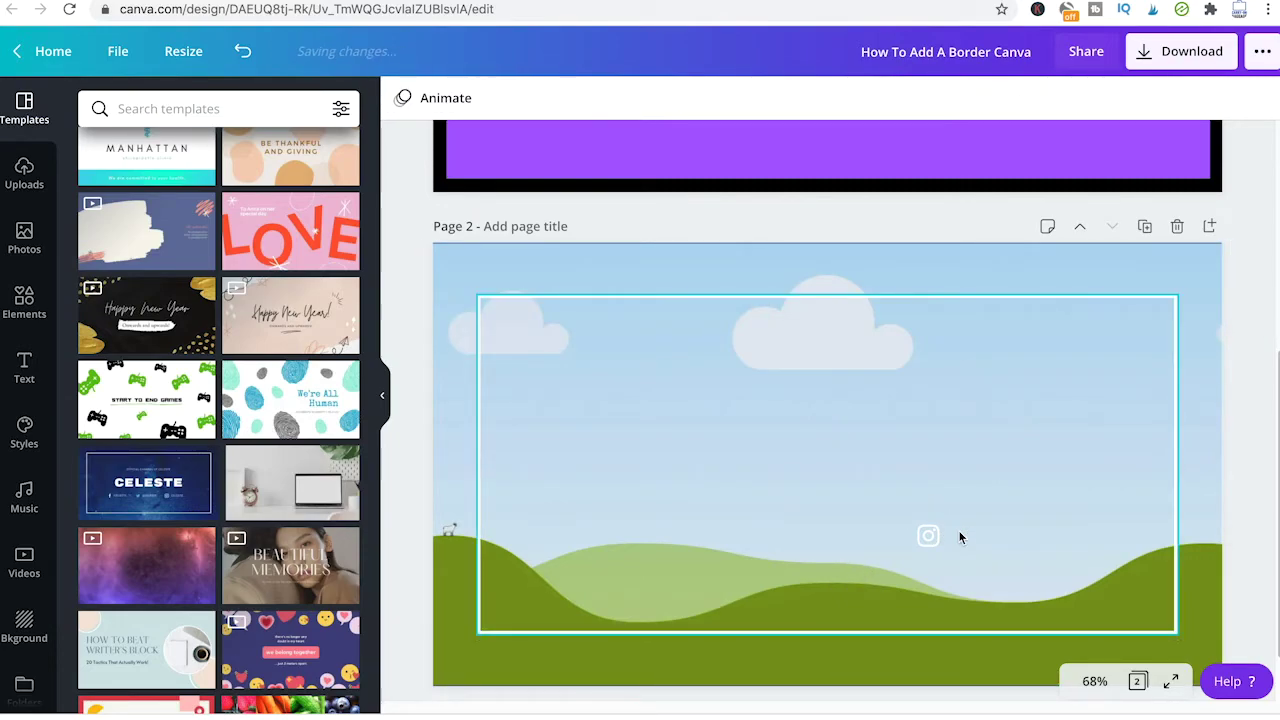
- Stretch the white template frame out to the page's top, left and right edges
click(620, 303)
drag(474, 292, 431, 274)
drag(808, 274, 811, 242)
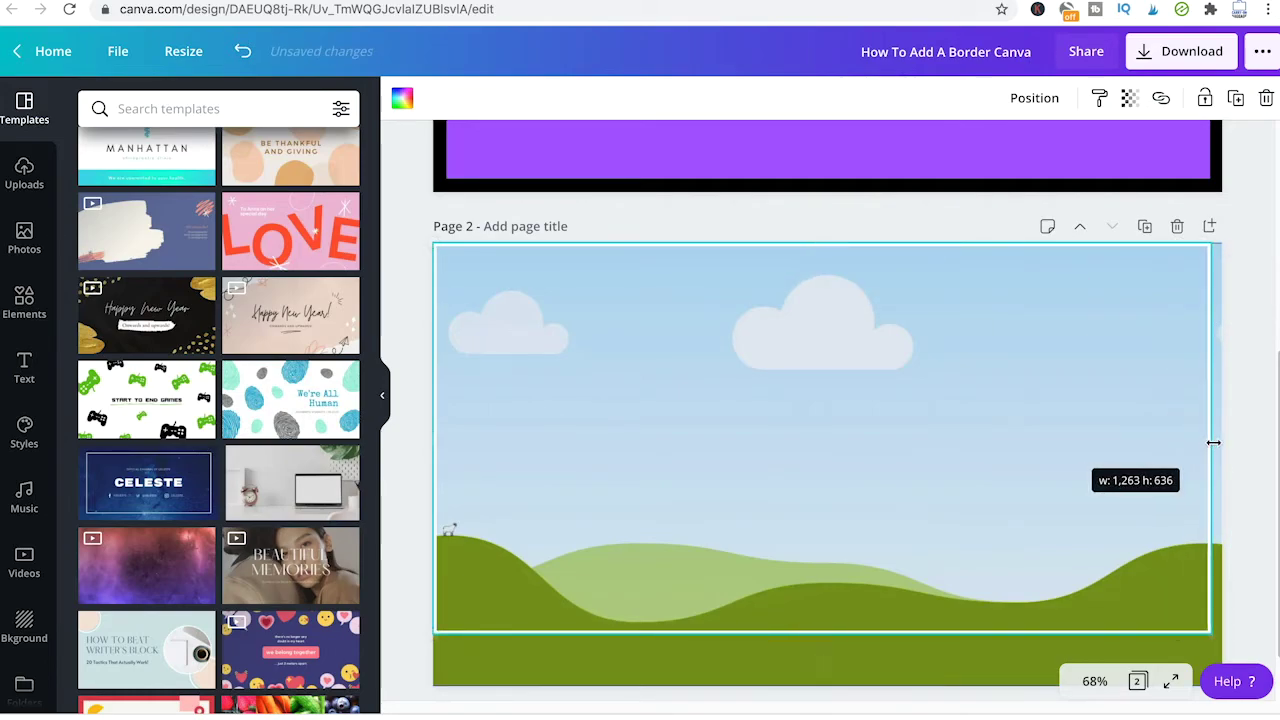
drag(1213, 442, 1222, 442)
key(Escape)
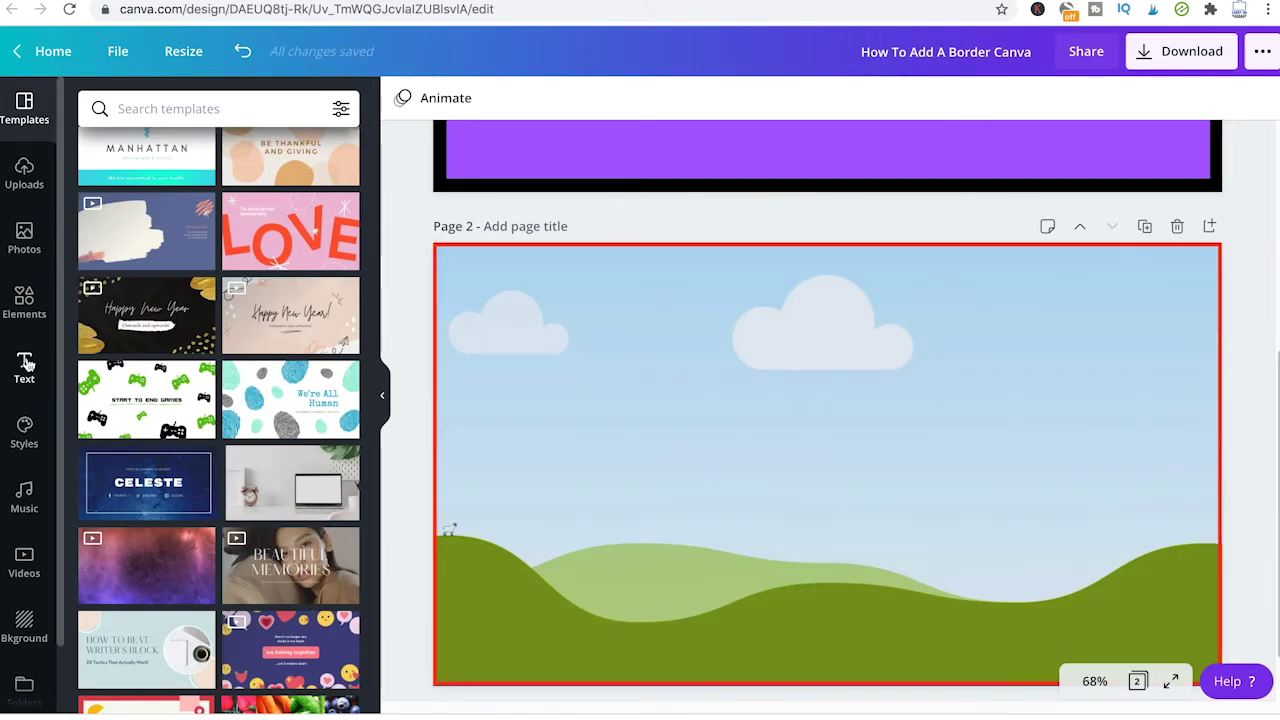
click(24, 297)
- Place a swirl corner ornament from the 'border' results in page 2's bottom-right corner
scroll(263, 290, down, 3)
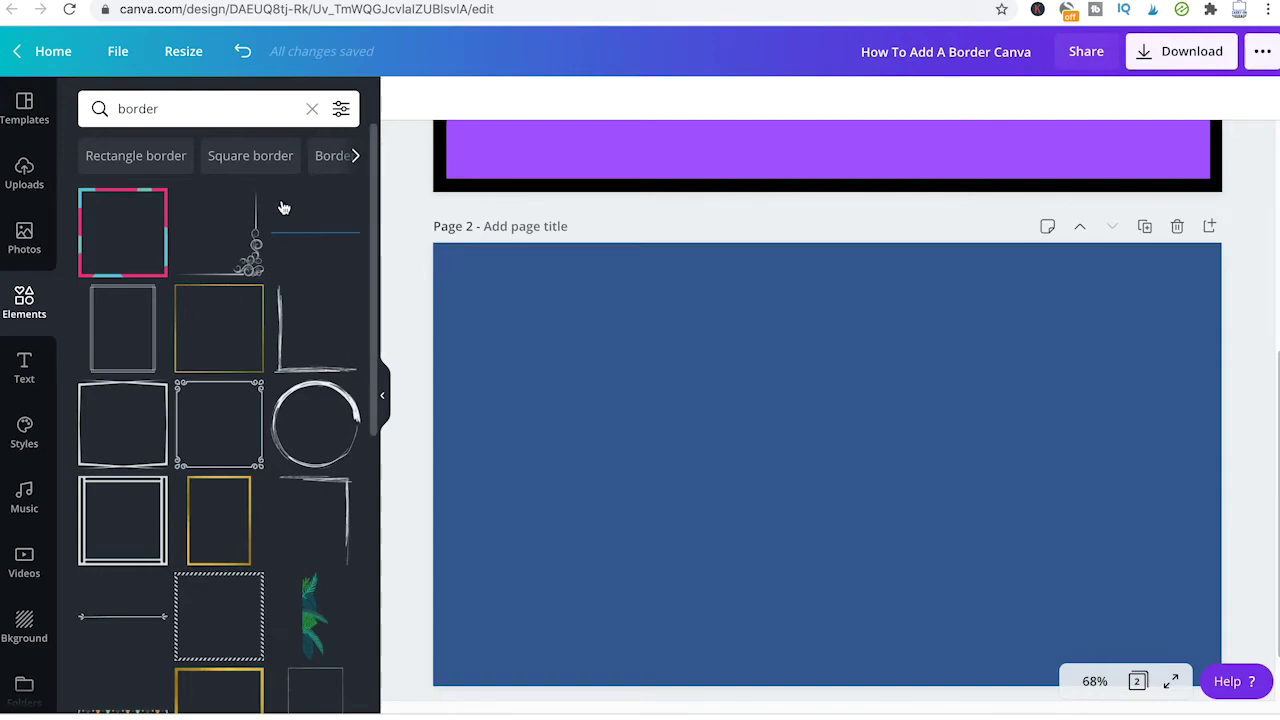
drag(252, 238, 871, 480)
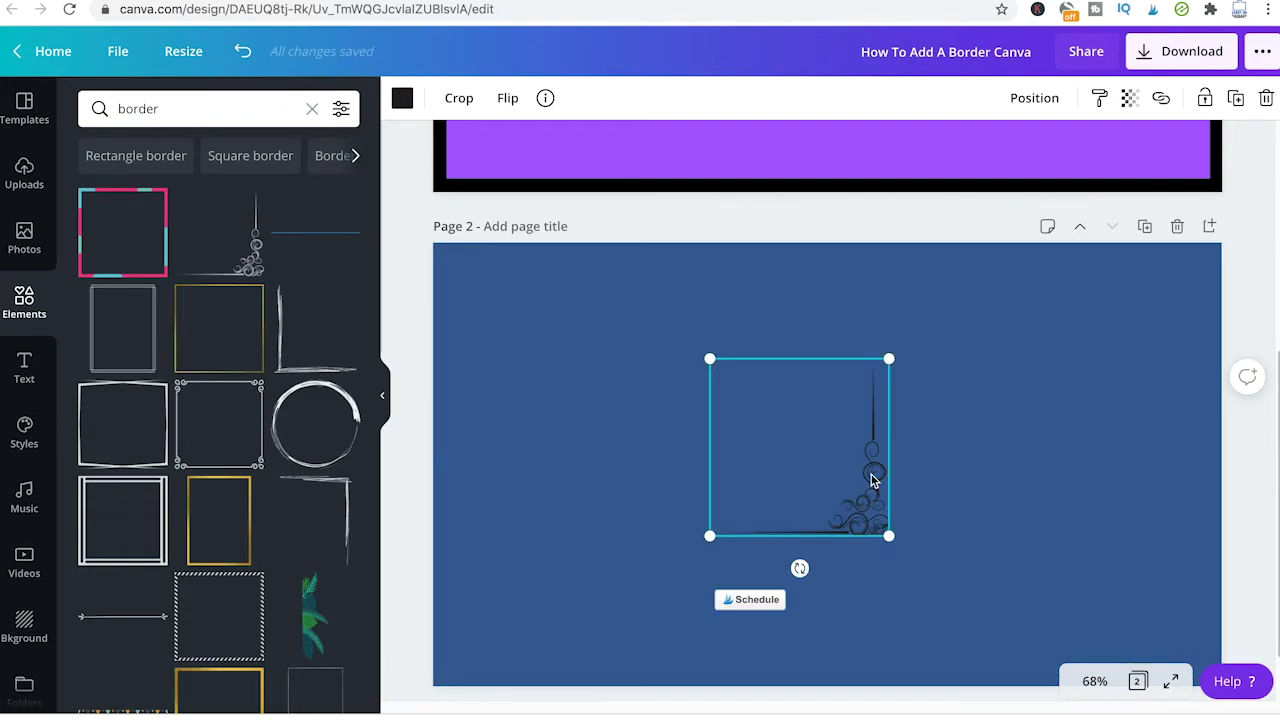
drag(871, 480, 1204, 630)
- Duplicate the bottom-right swirl ornament and rotate one copy into the top-left corner
click(1016, 335)
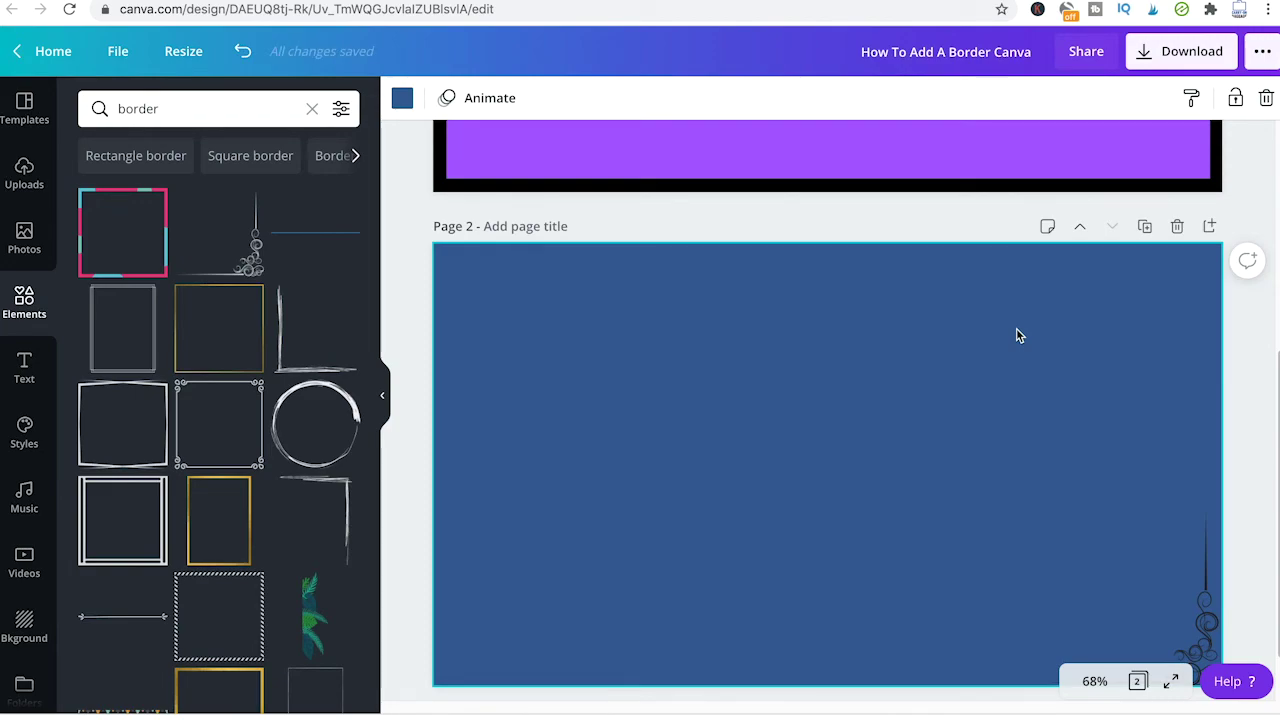
click(1203, 580)
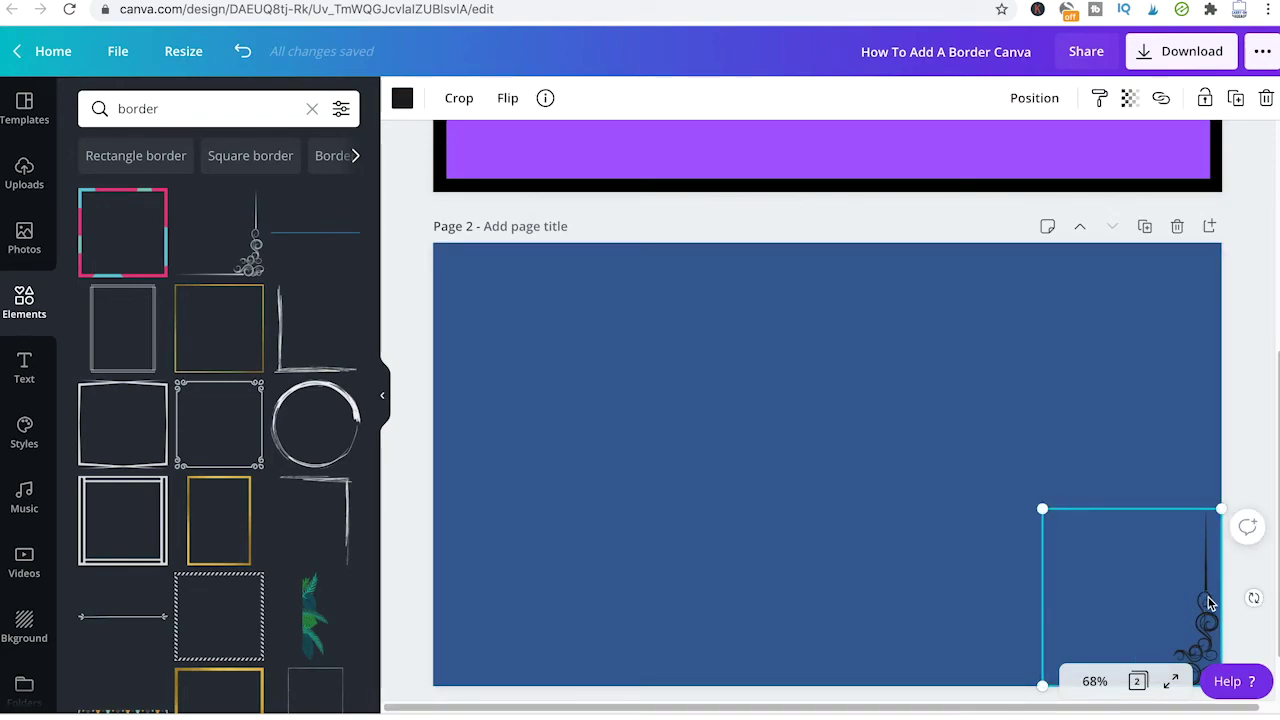
drag(1207, 600, 934, 380)
click(698, 538)
click(720, 514)
drag(686, 557, 657, 306)
click(657, 306)
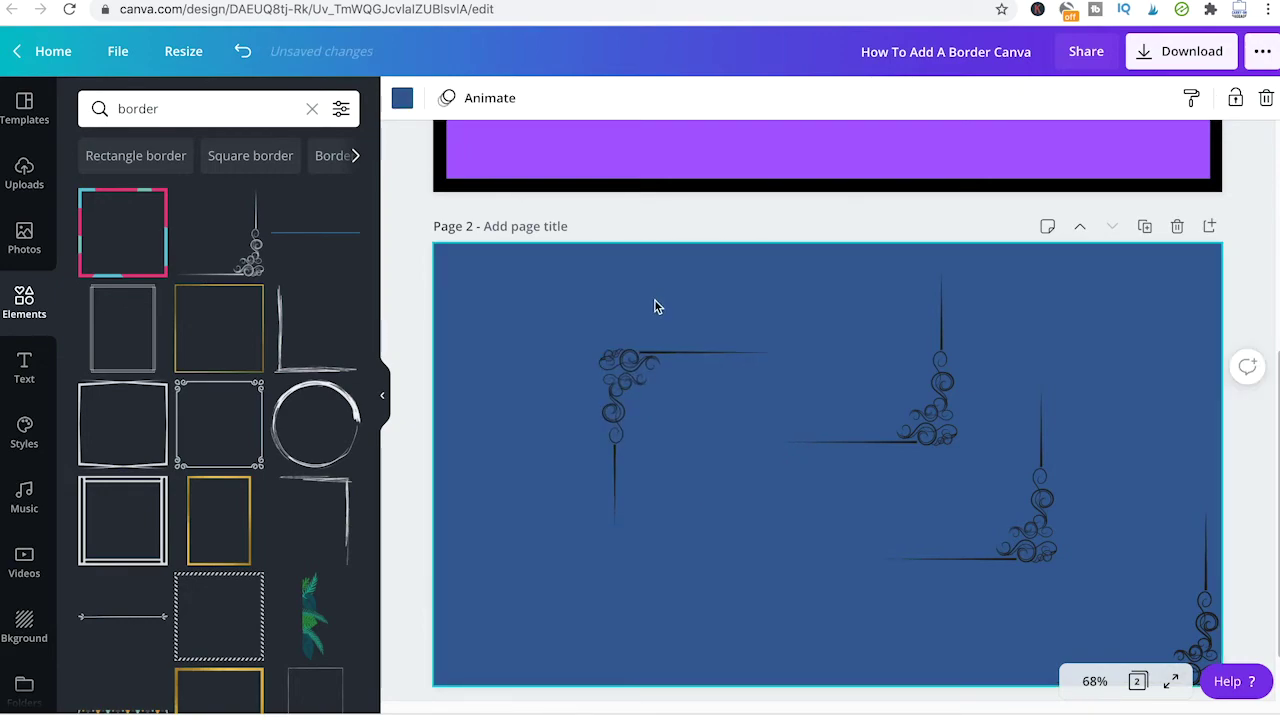
click(645, 362)
drag(645, 362, 482, 258)
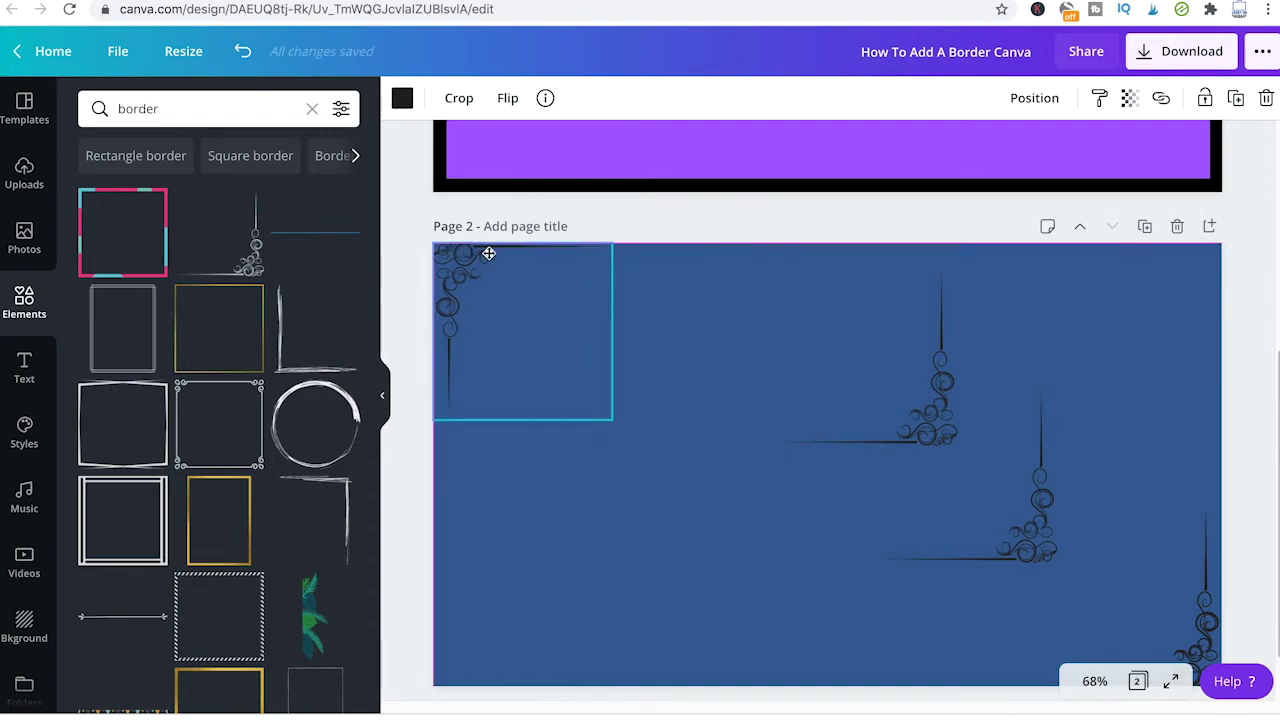
- Rotate the remaining copies and move them into the bottom-left and top-right corners
drag(937, 380, 690, 514)
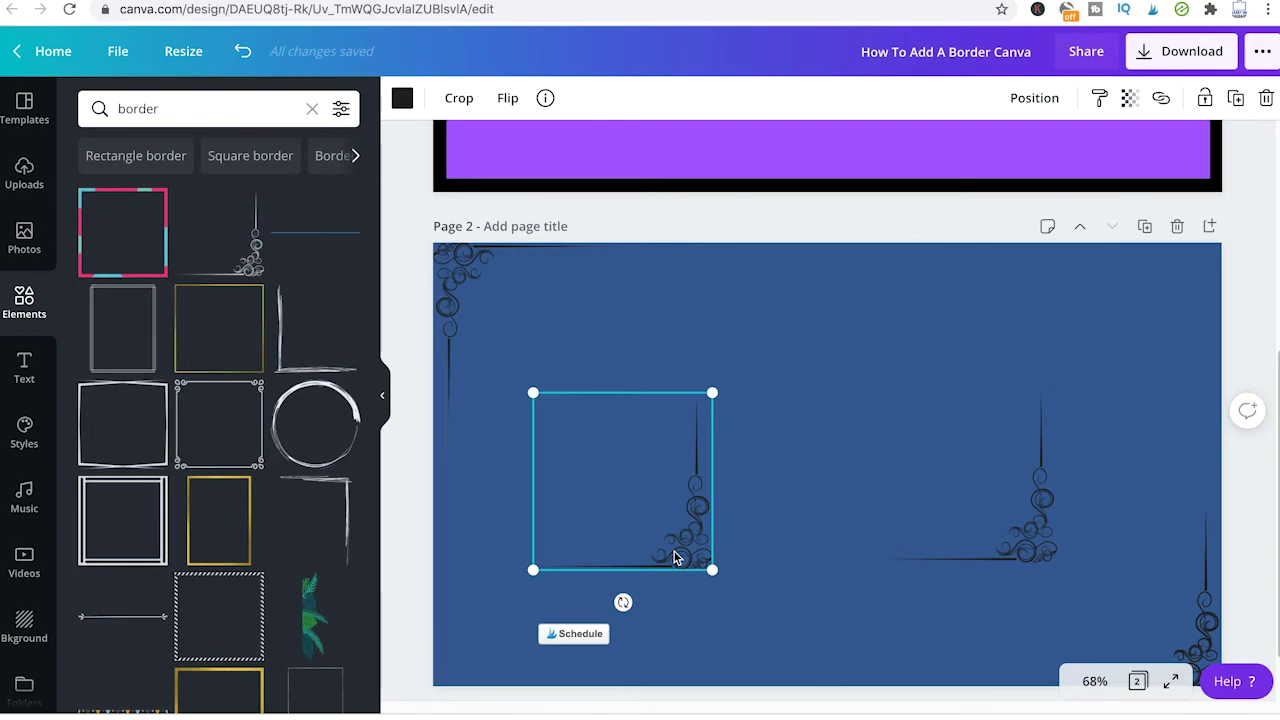
drag(675, 558, 654, 429)
drag(654, 429, 466, 650)
click(1045, 525)
drag(967, 595, 1052, 473)
drag(965, 480, 1126, 342)
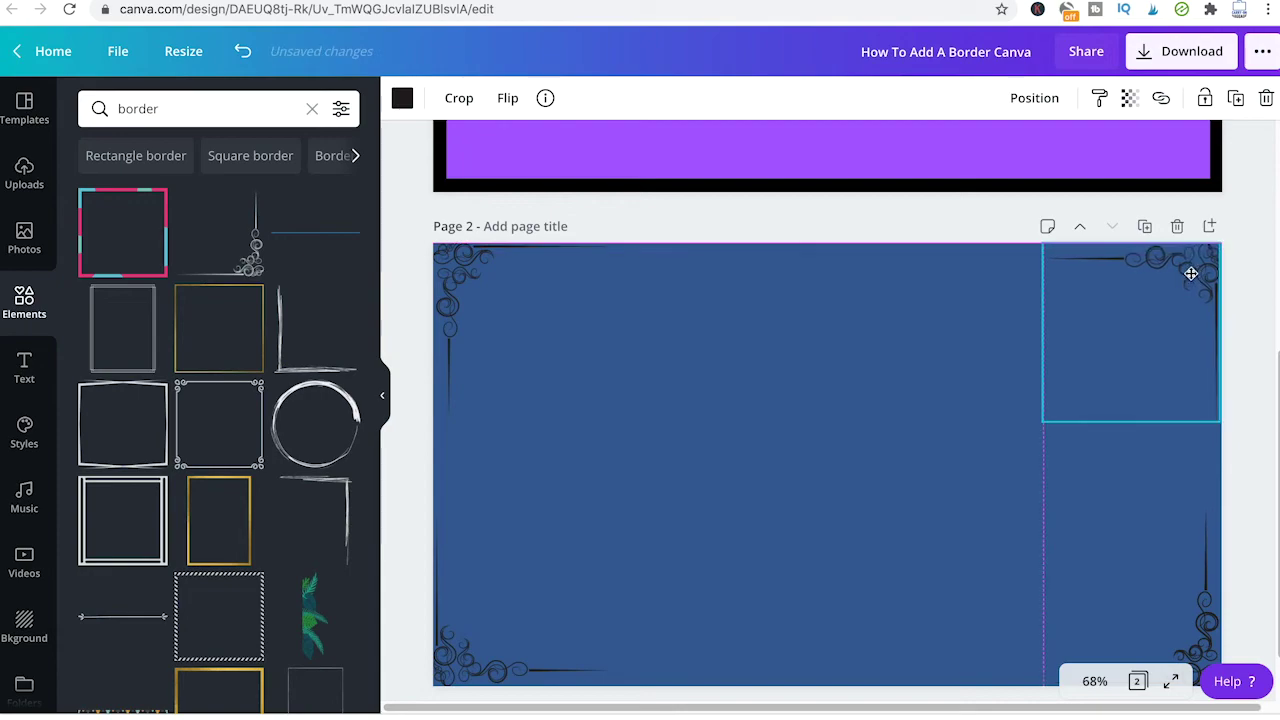
click(587, 389)
- Recolour the top-left and bottom-left swirl ornaments white
click(402, 97)
click(339, 361)
click(494, 669)
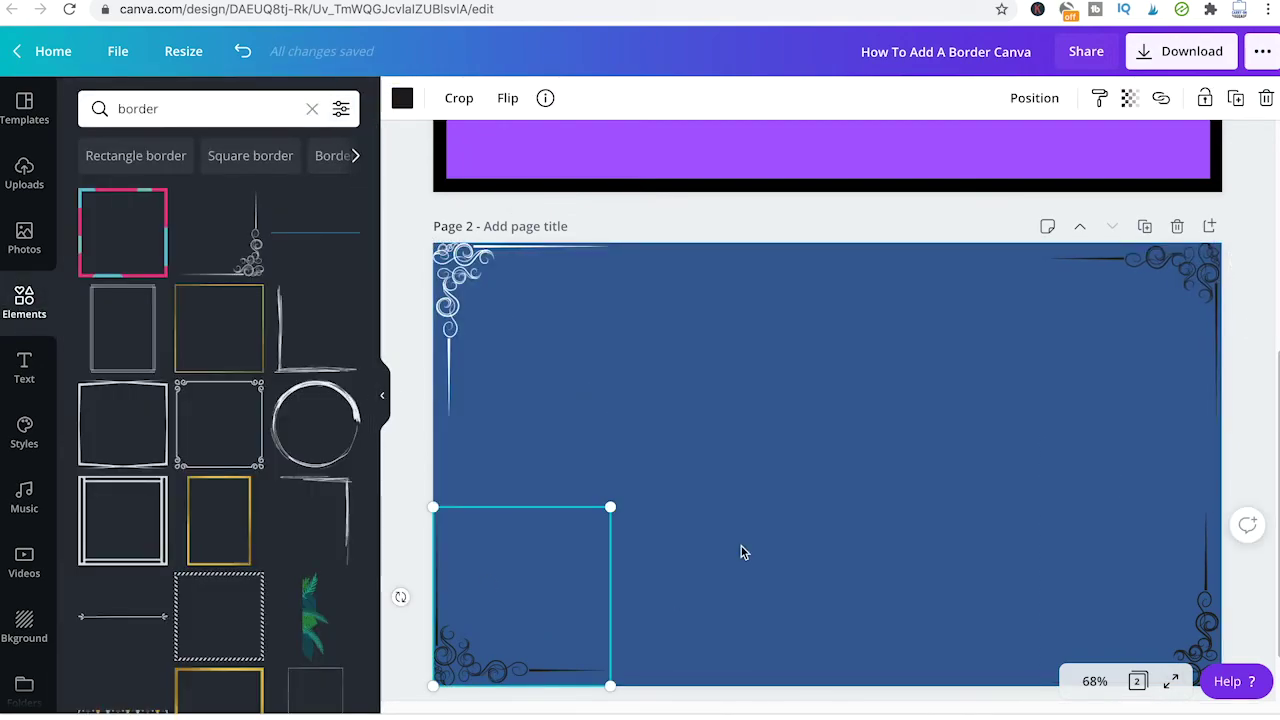
click(401, 99)
click(339, 278)
- Turn the top-right and bottom-right ornaments white, then search elements for 'Square border'
click(1134, 314)
click(336, 290)
click(1130, 600)
click(402, 97)
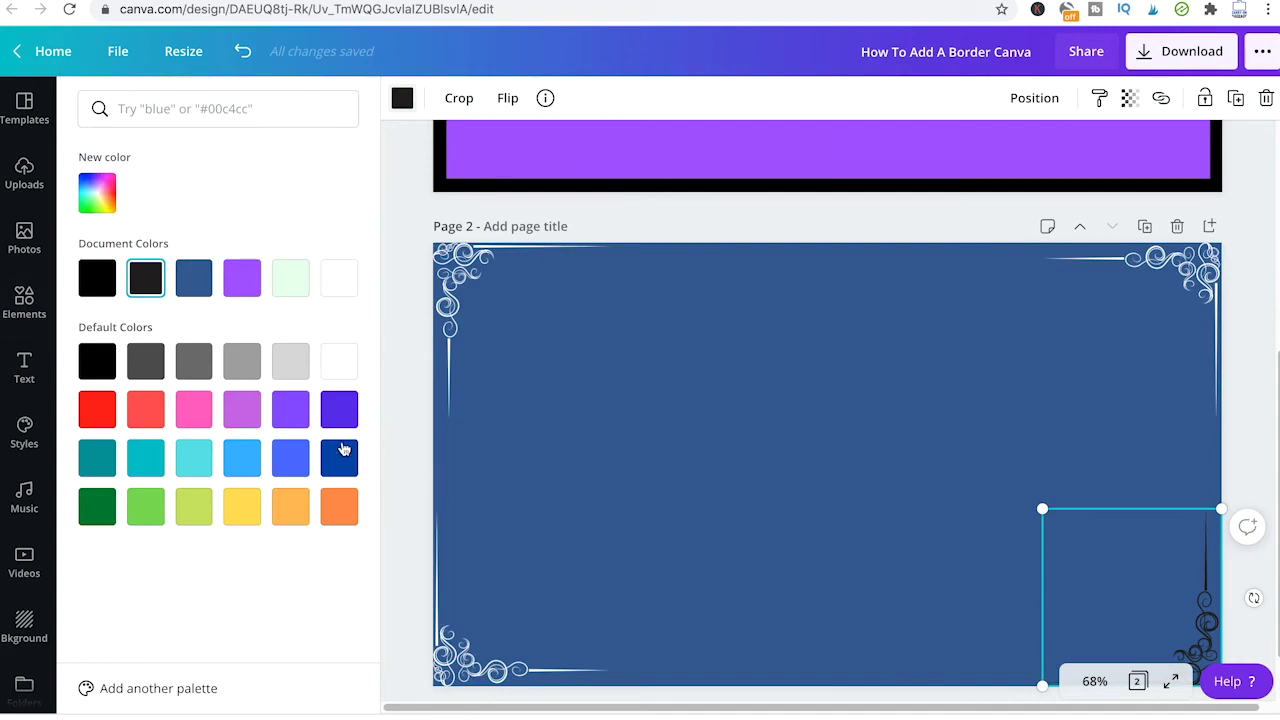
click(339, 361)
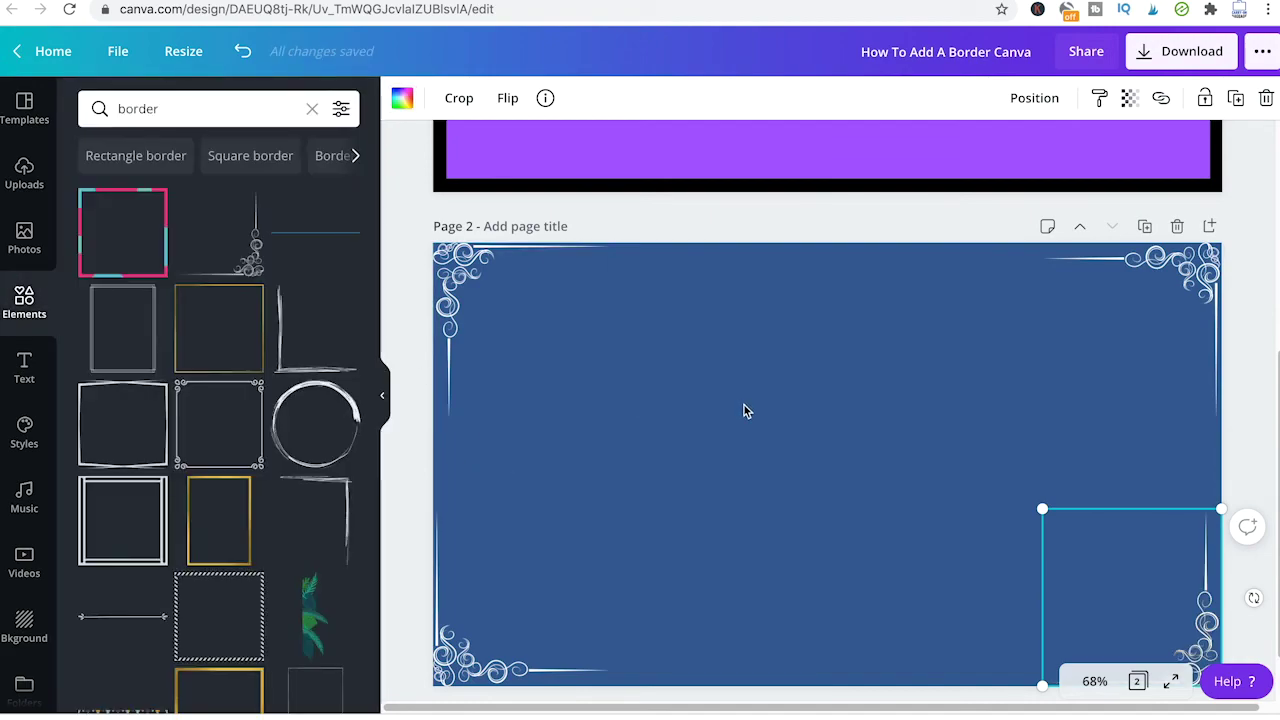
click(226, 158)
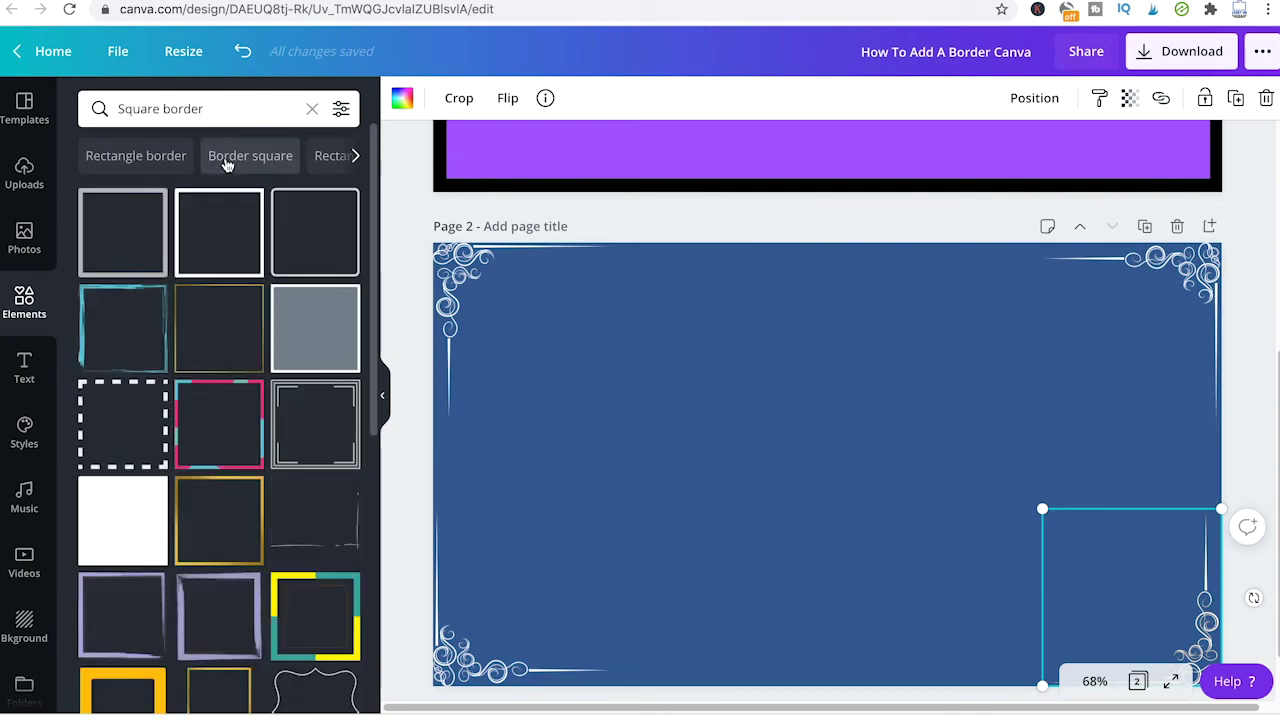